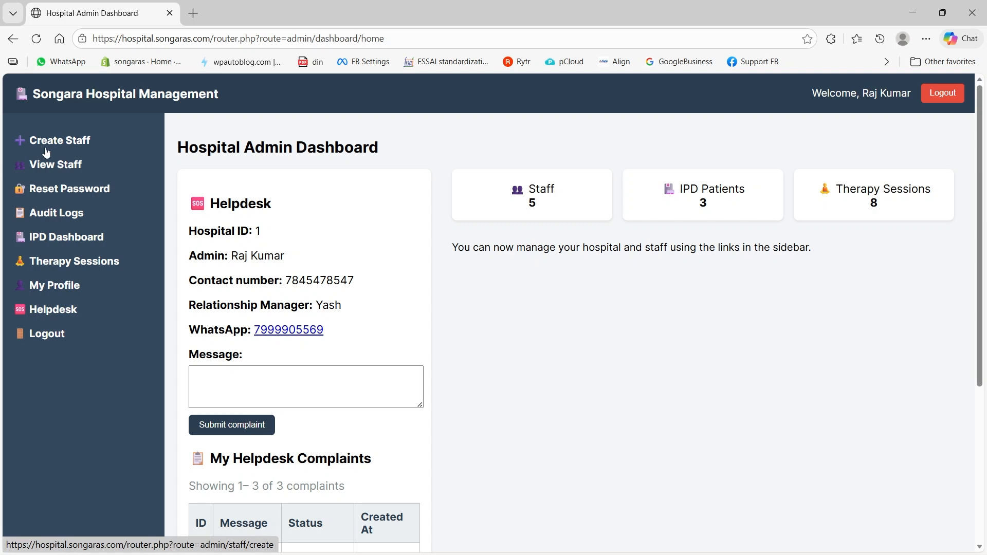
View the staff list, check the role options in the first therapist's edit form, and return to the dashboard.
click(45, 165)
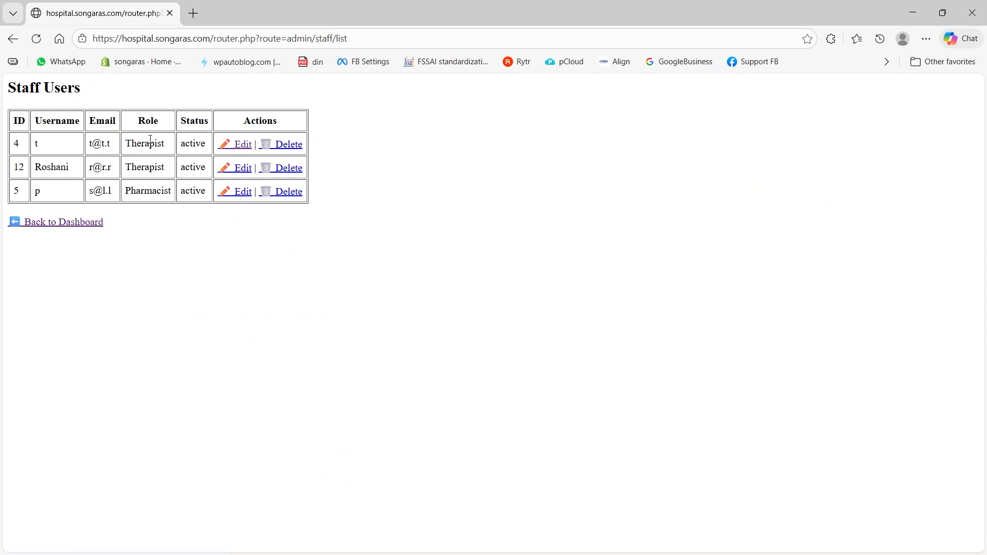
click(240, 145)
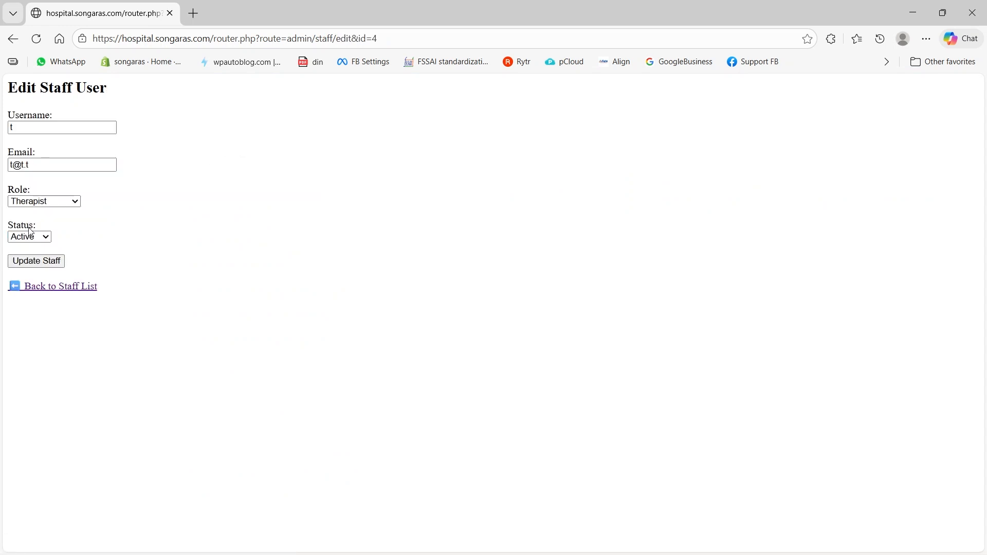
click(44, 201)
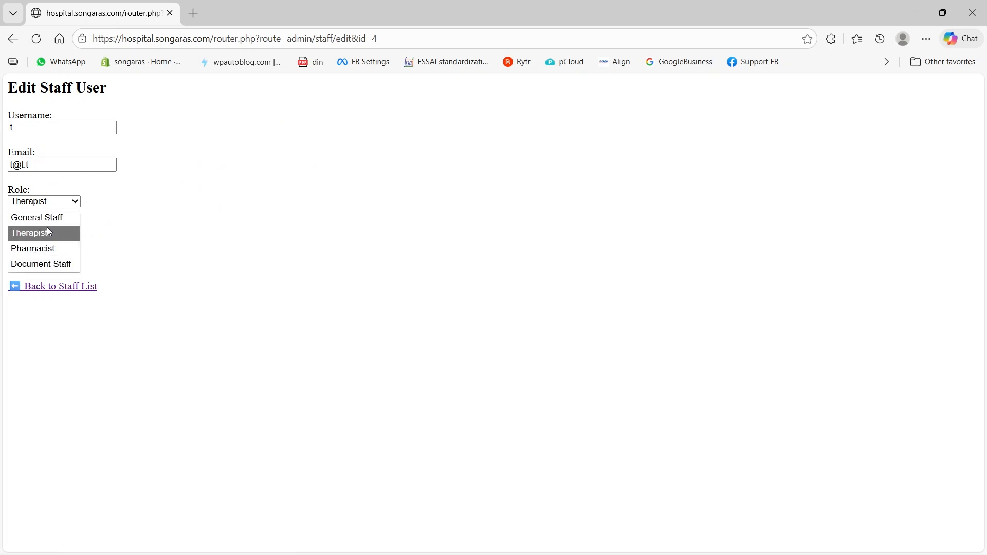
click(186, 275)
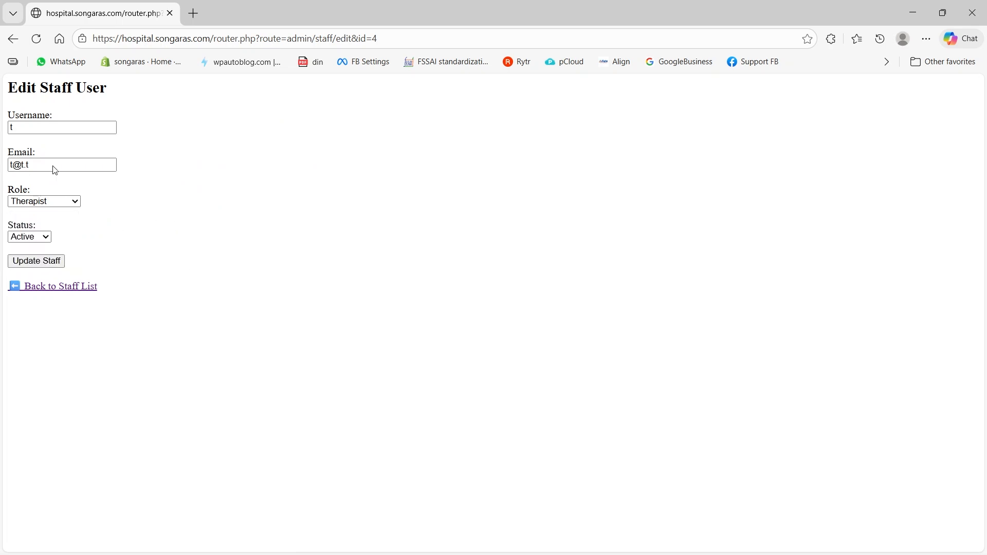
click(46, 292)
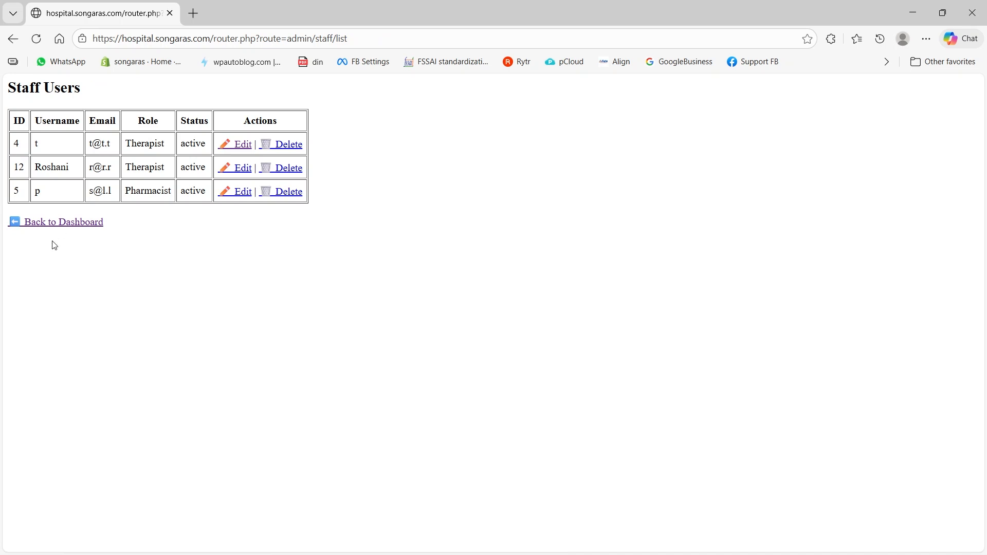
click(60, 223)
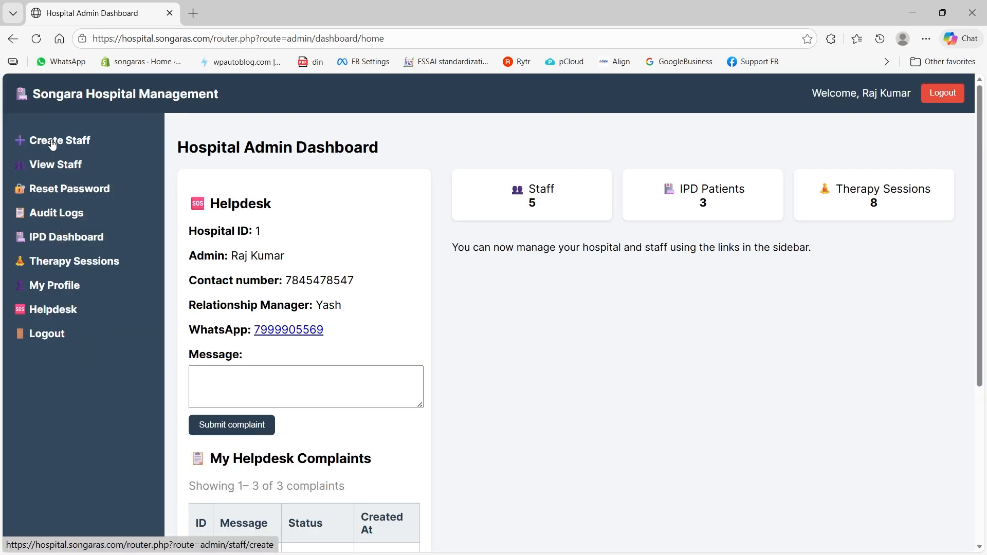
Check the roles available in the staff creation form and return to the dashboard without creating anyone.
click(53, 143)
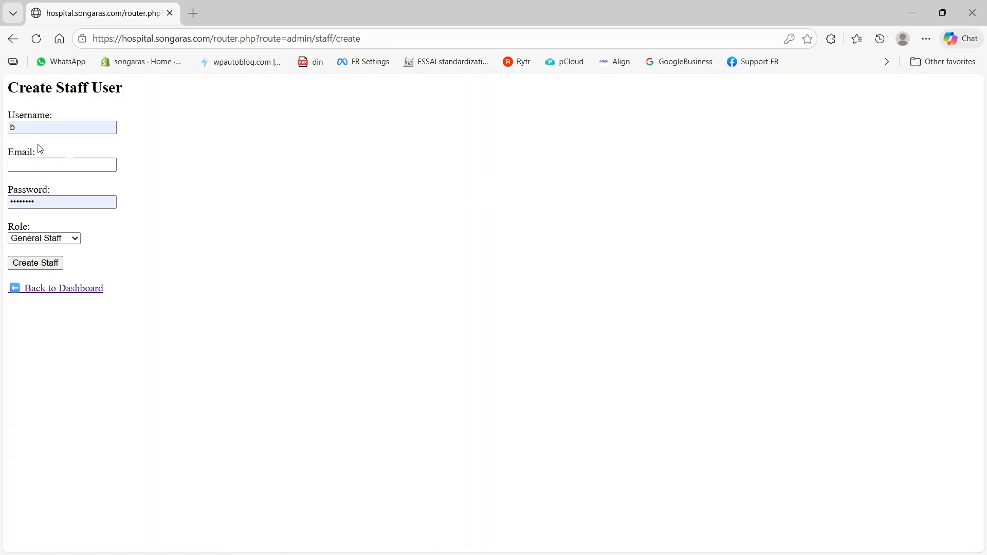
click(41, 241)
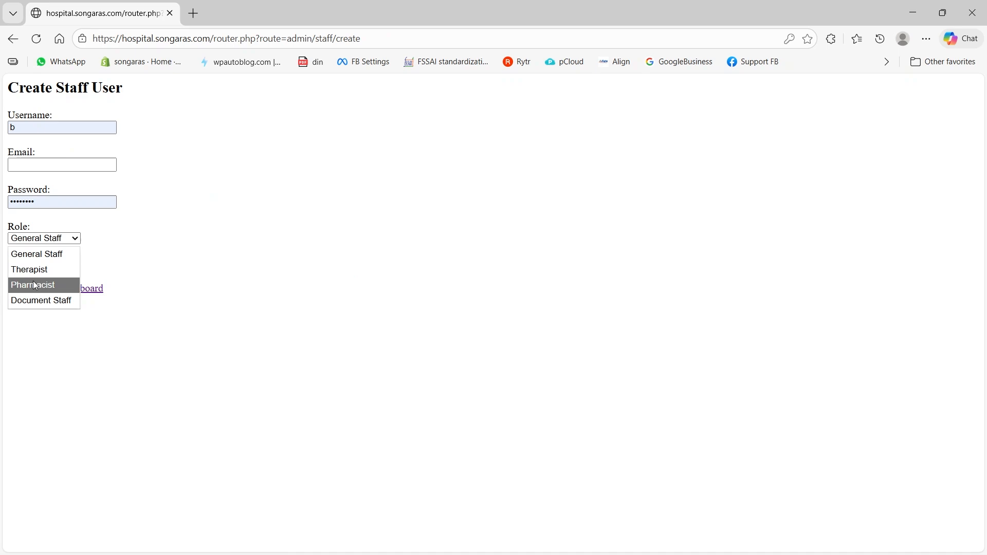
click(145, 273)
click(97, 291)
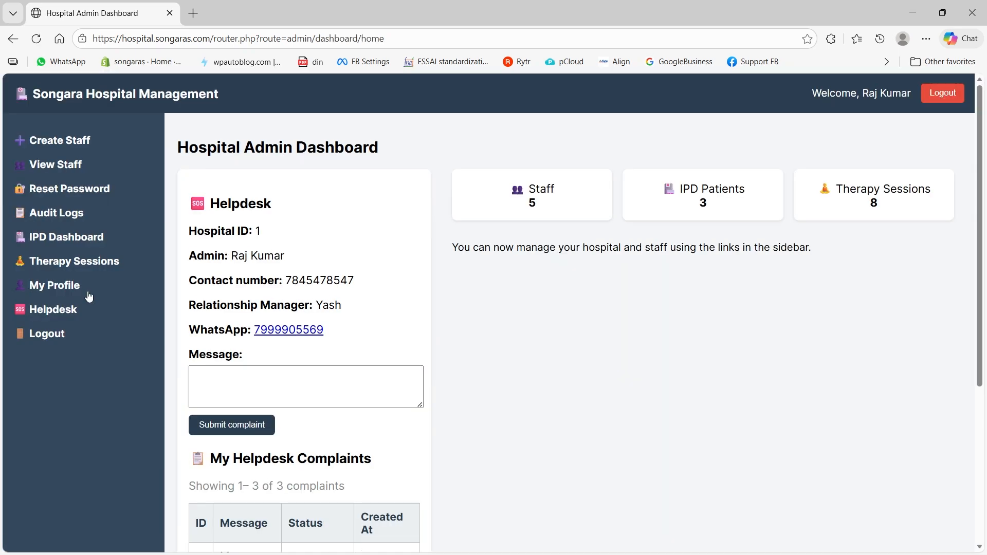
Reset the password of the therapist with ID 12 by entering a new therapist password, and return to the dashboard.
click(46, 190)
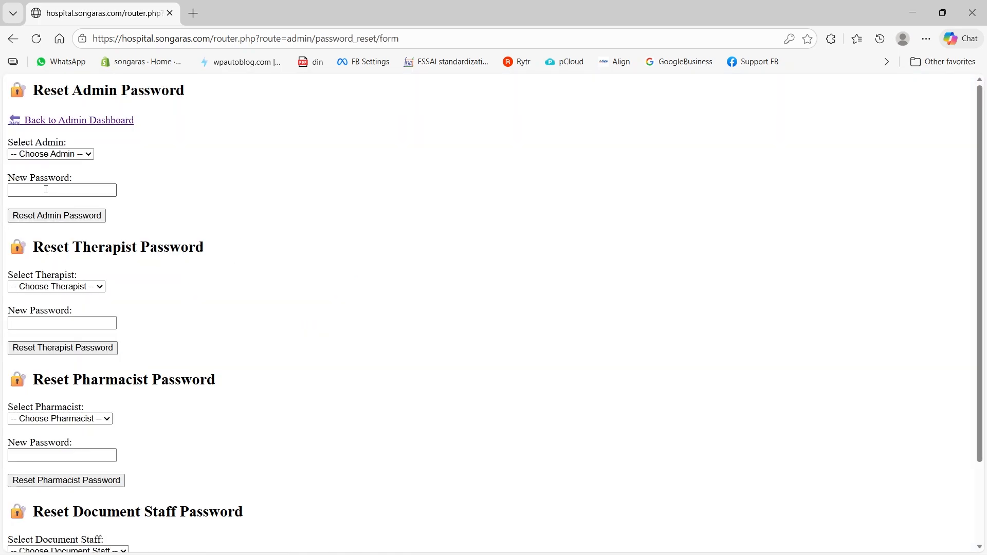
scroll(175, 301, down, 1)
scroll(175, 301, down, 2)
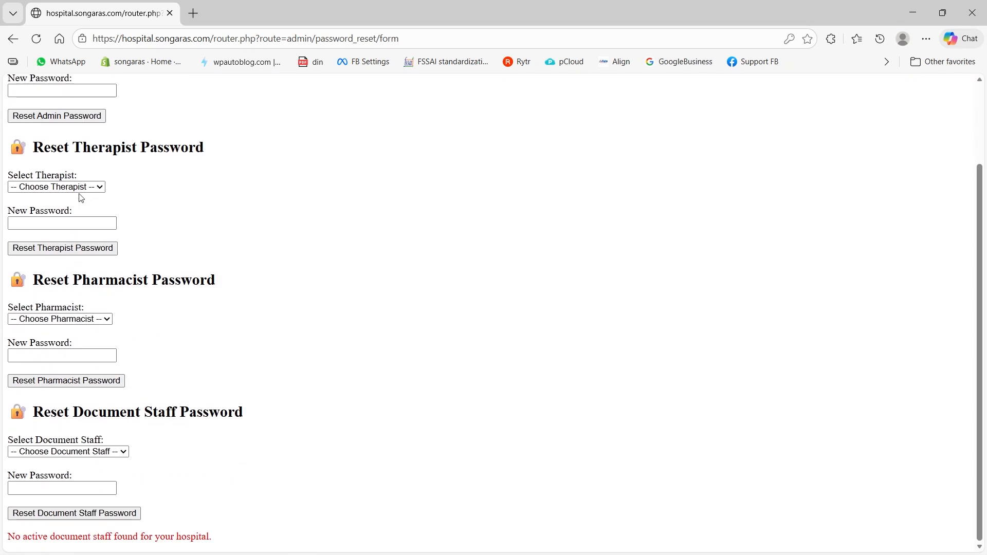
click(77, 189)
click(77, 189)
click(77, 189)
click(51, 207)
click(55, 225)
text(••)
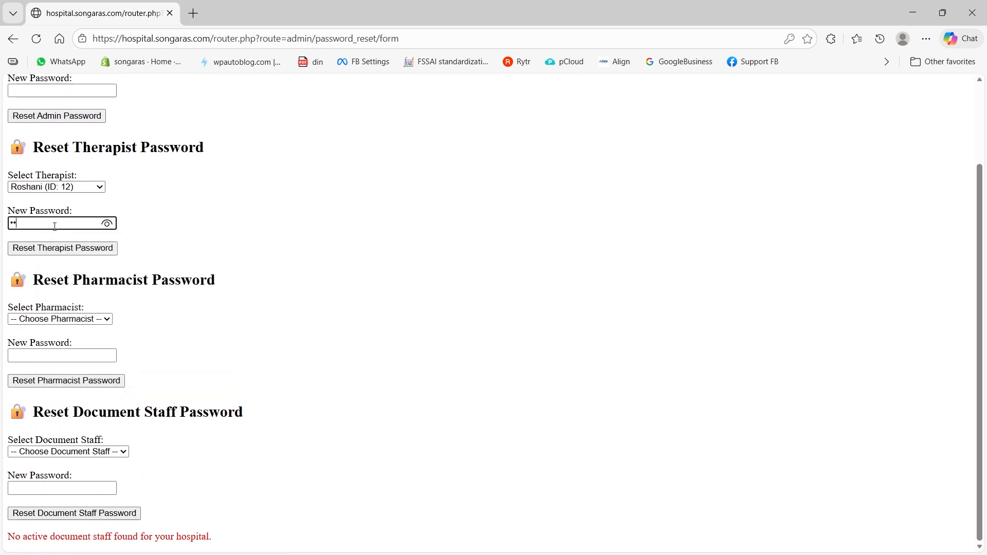
text(••••••)
click(72, 250)
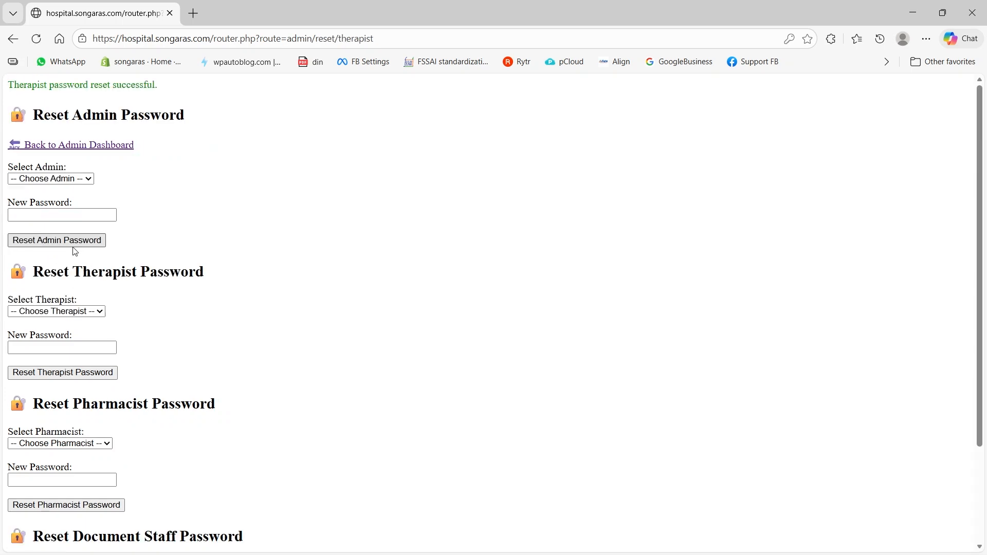
drag(9, 85, 192, 84)
click(196, 137)
click(79, 145)
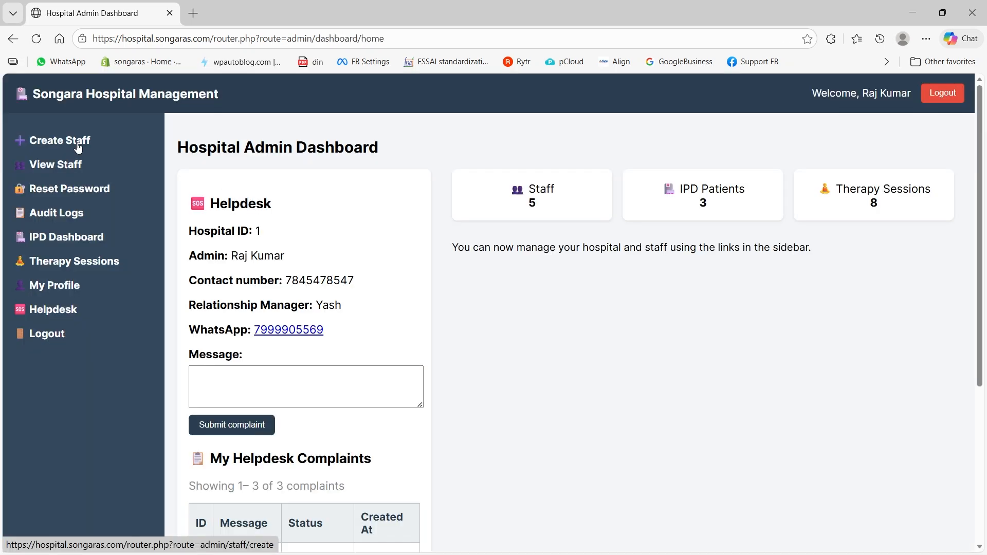
Examine the time, role and action of the latest entry in the audit logs.
click(54, 223)
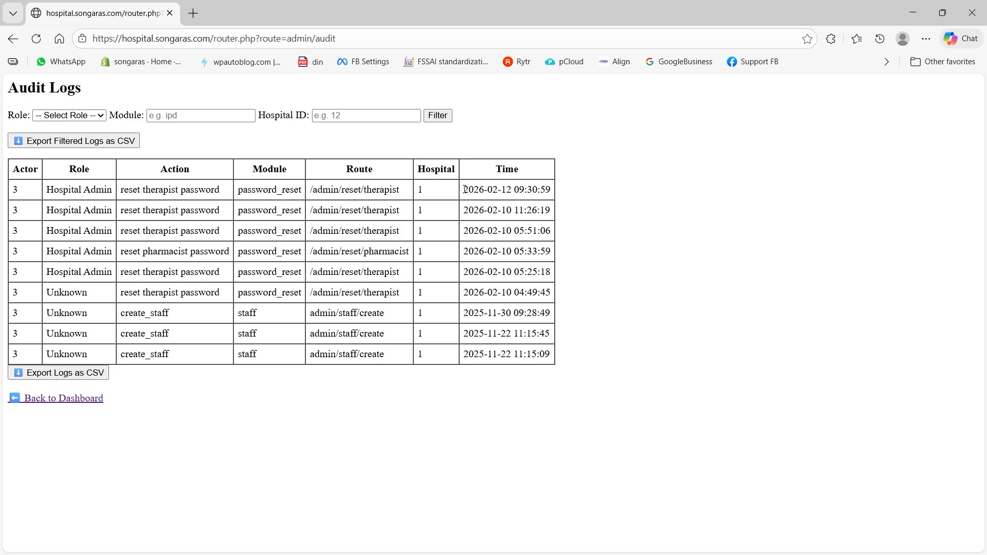
drag(465, 191, 551, 191)
click(564, 192)
triple_click(51, 191)
click(230, 191)
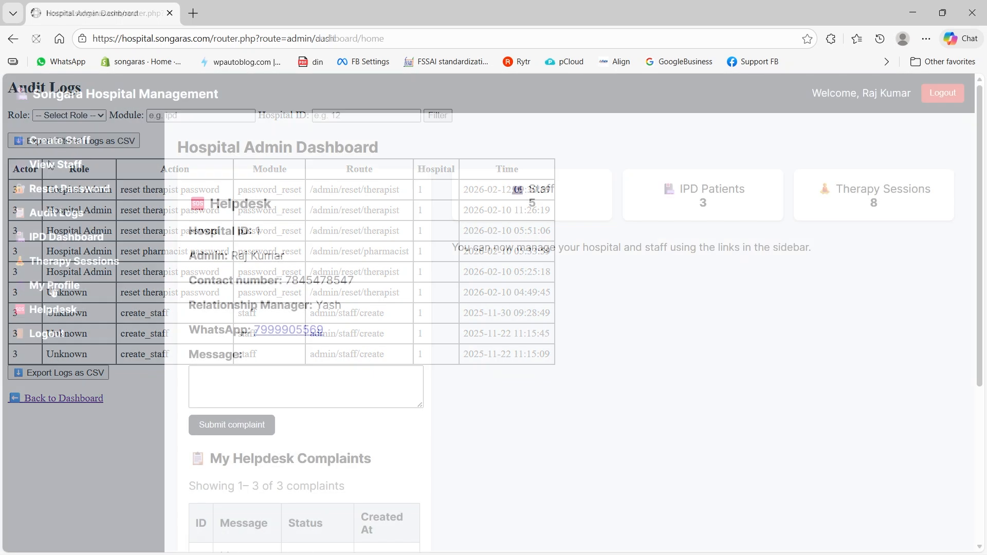
Look through the hospital admin's profile edit form and its photo upload, leaving everything unsaved, and return to the dashboard.
click(53, 291)
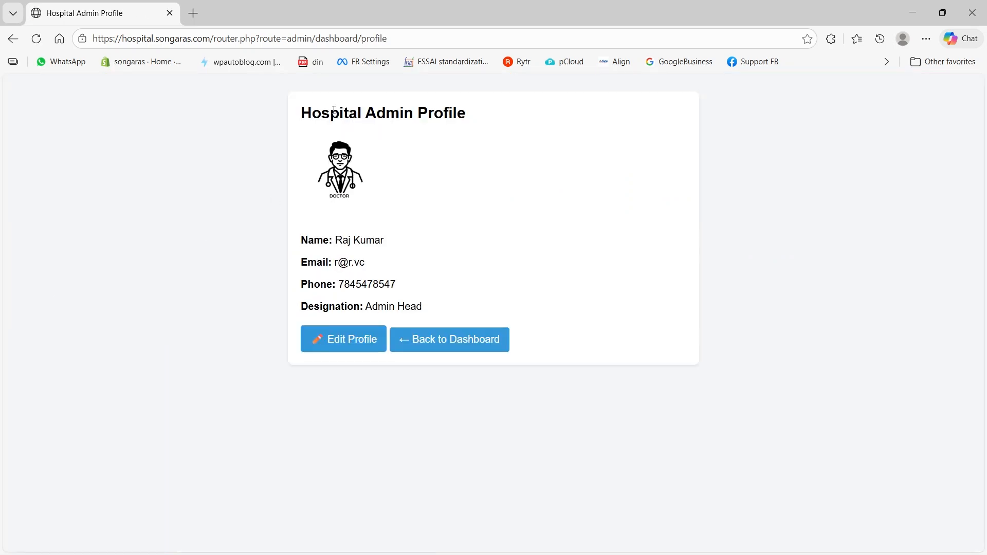
click(347, 342)
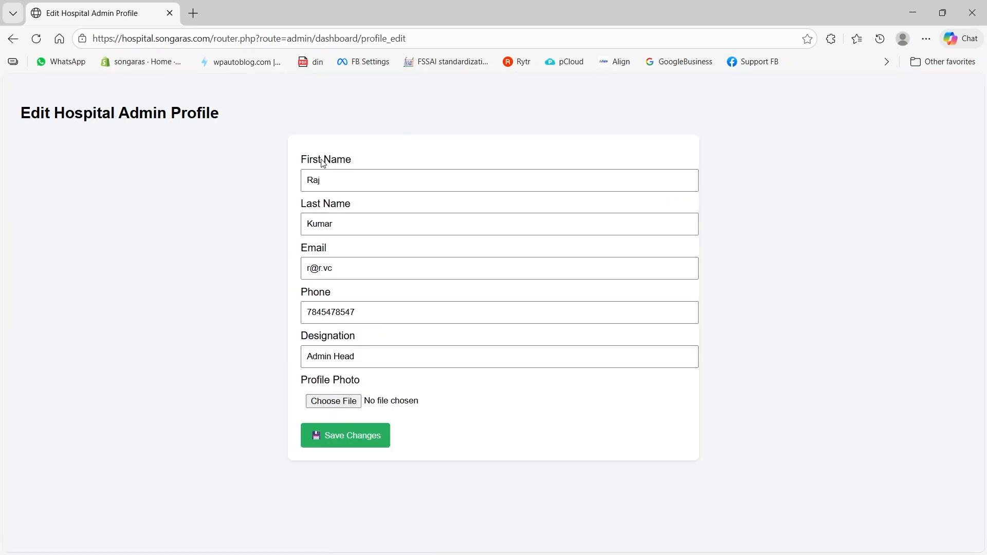
click(342, 400)
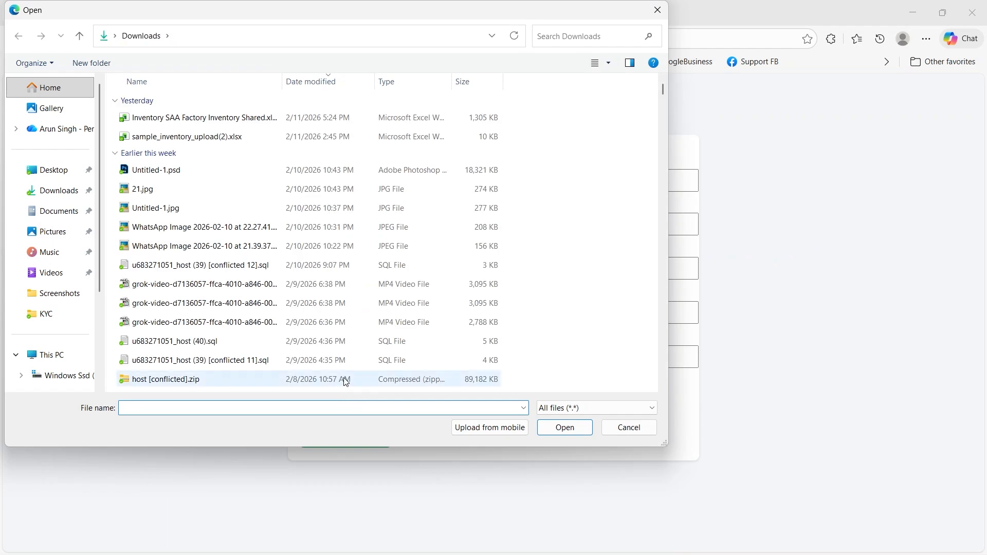
key(Escape)
click(13, 40)
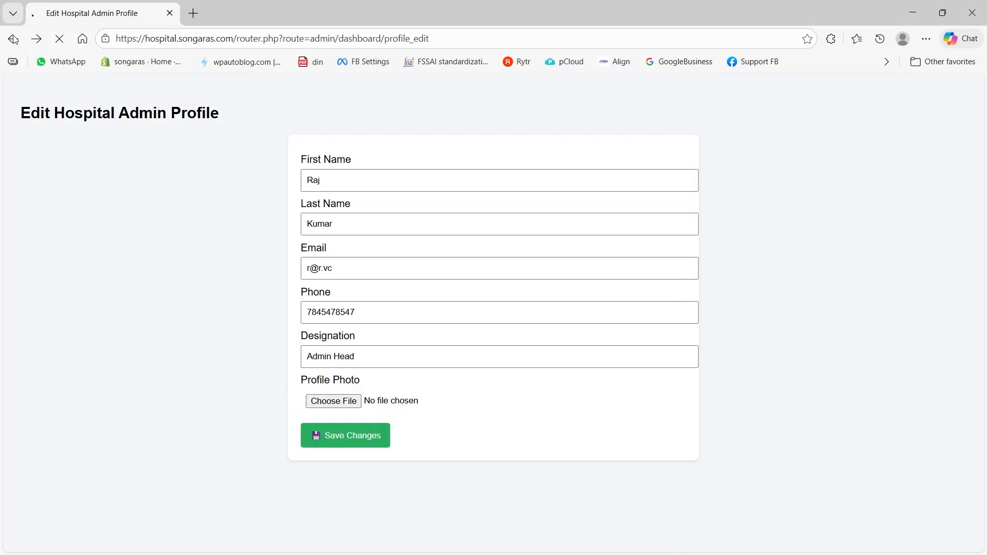
click(443, 343)
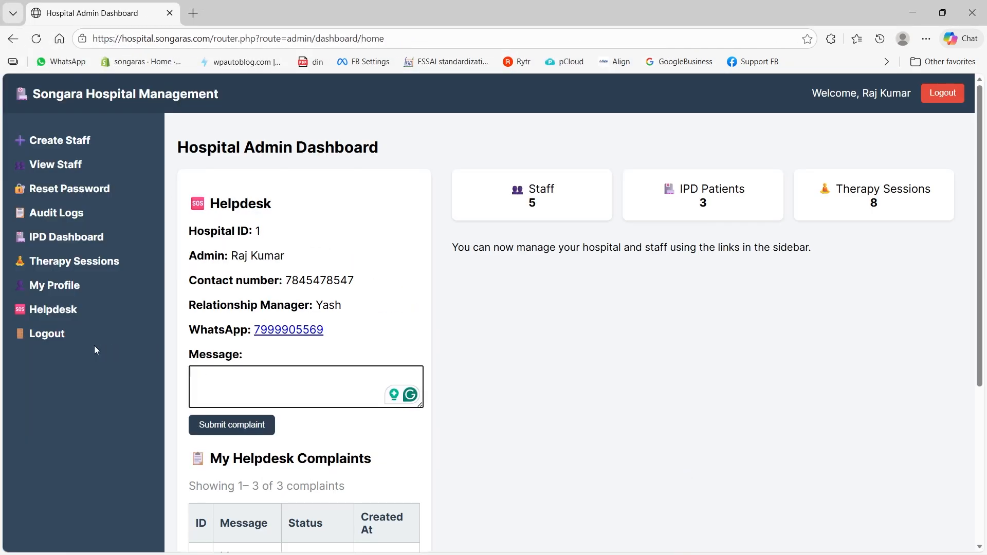
Start a new IPD patient admission with the patient's name, admission date 02/11/2026 and an advance payment of 2500.
click(39, 238)
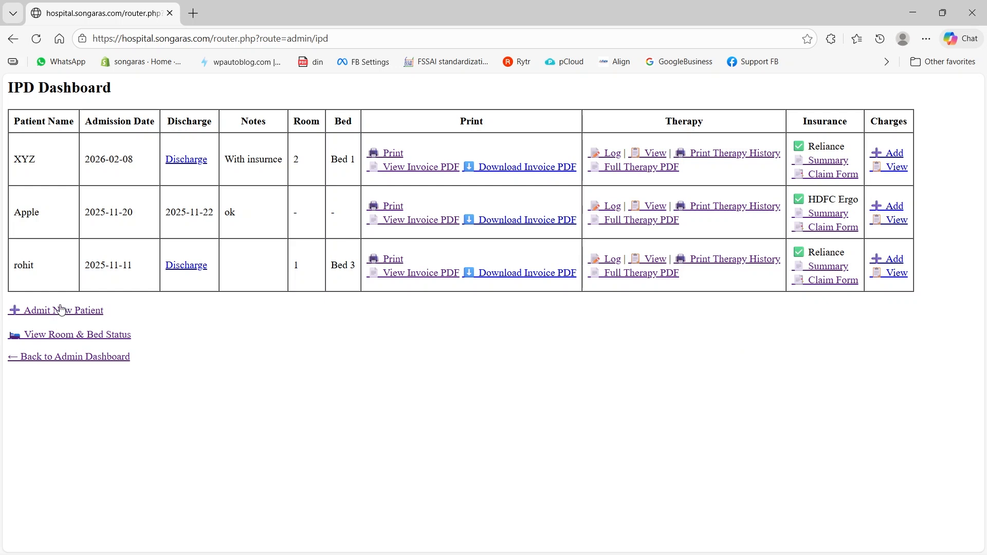
click(44, 317)
click(94, 115)
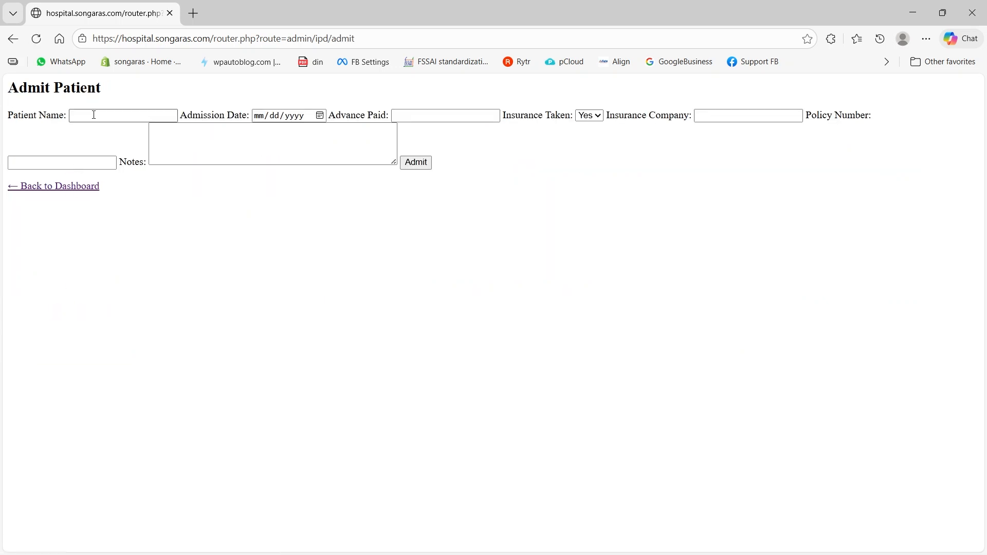
text(abc)
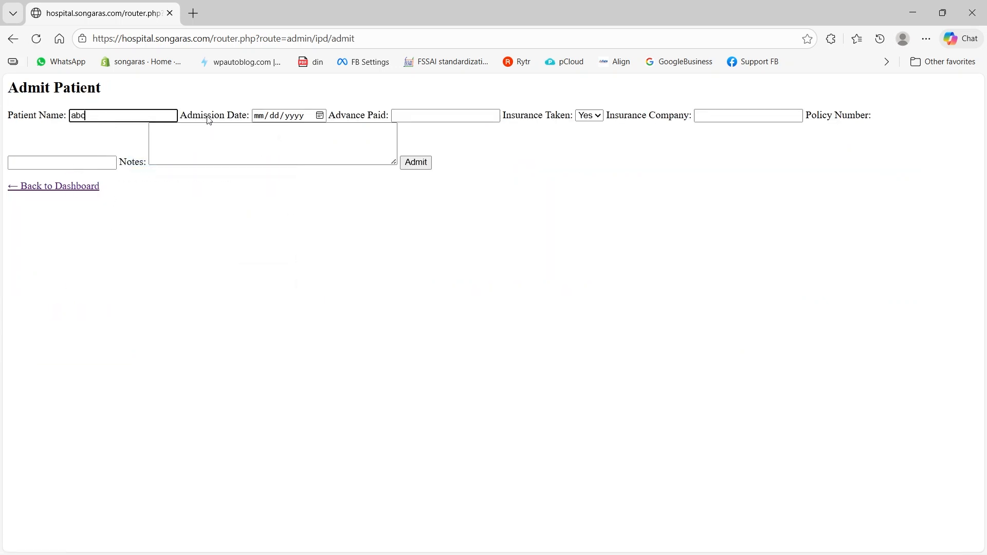
click(320, 115)
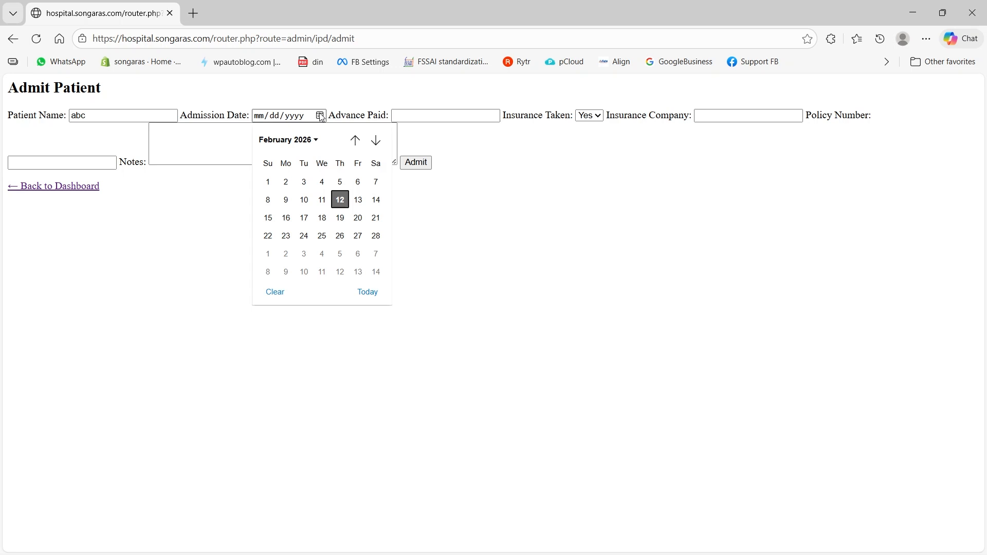
click(322, 200)
click(420, 114)
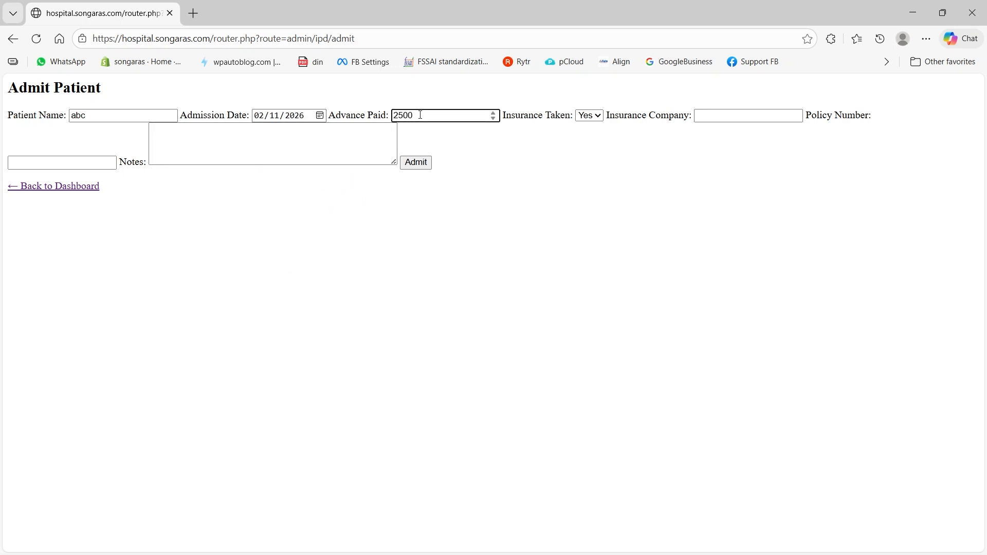
text(2500)
Set Insurance Taken to Yes, enter SBI as the insurance company and fill in the policy number.
click(591, 116)
click(588, 131)
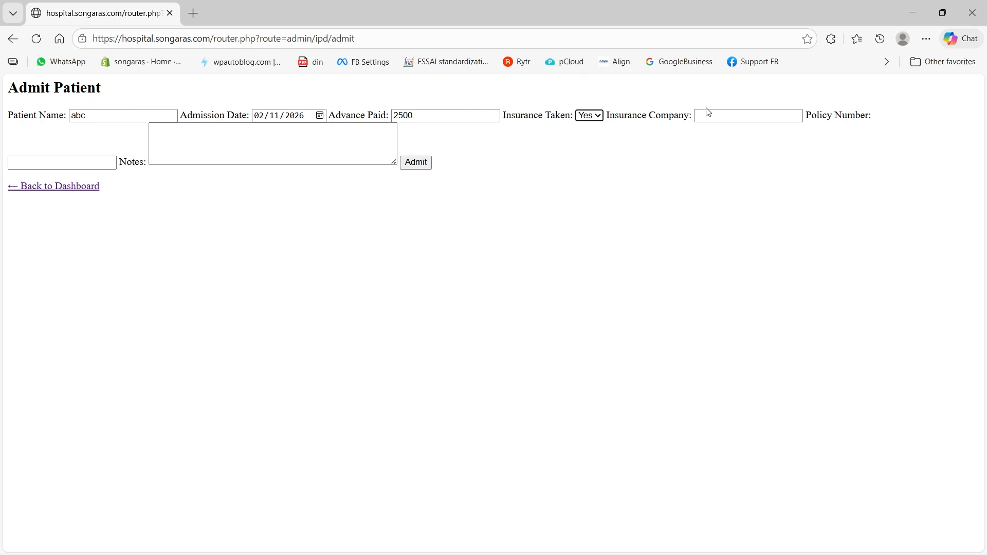
click(739, 113)
text(SBI)
click(39, 163)
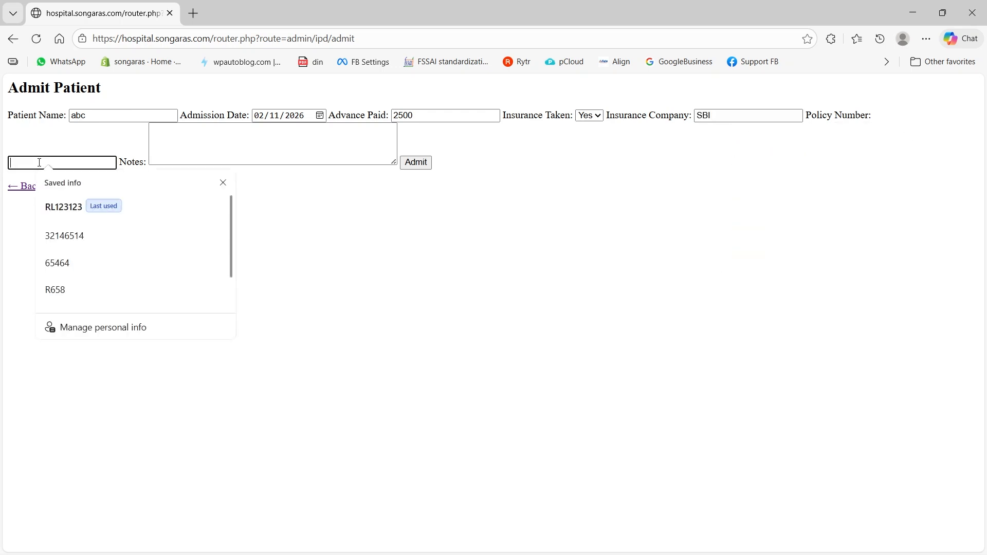
text(SB)
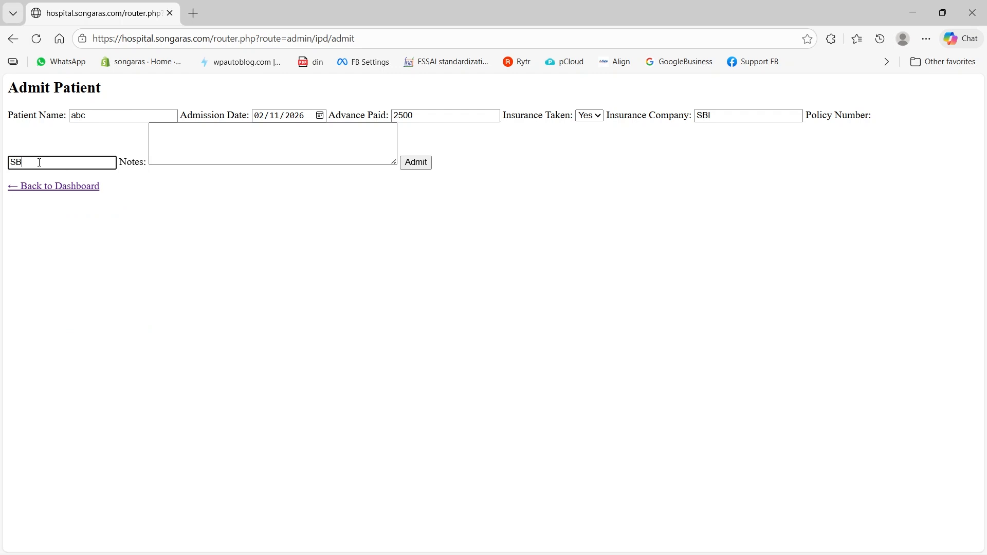
text(654984)
Add the note "Normal" and admit the patient.
click(178, 159)
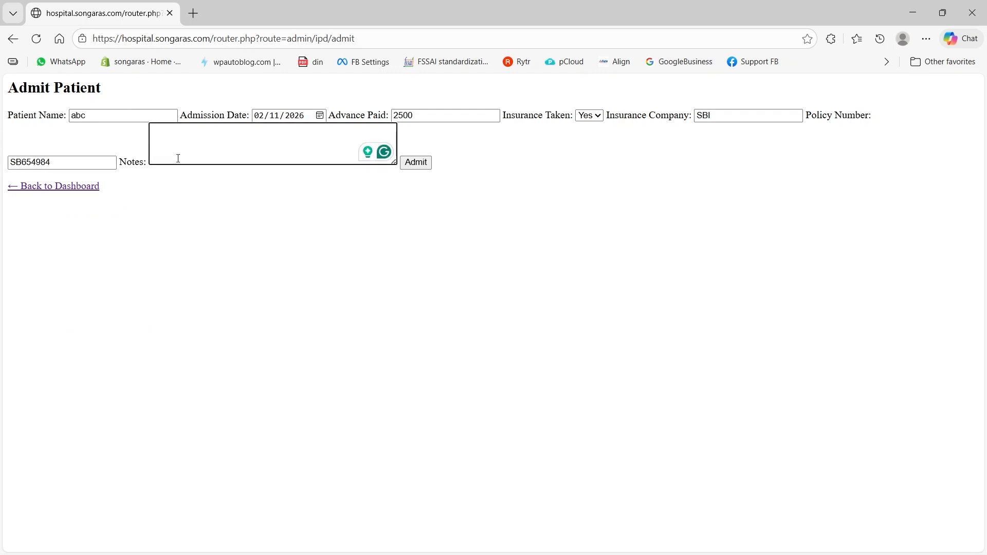
text(Normal)
click(417, 164)
Assign Bed 2 in Room 2 to the newly admitted patient.
click(174, 116)
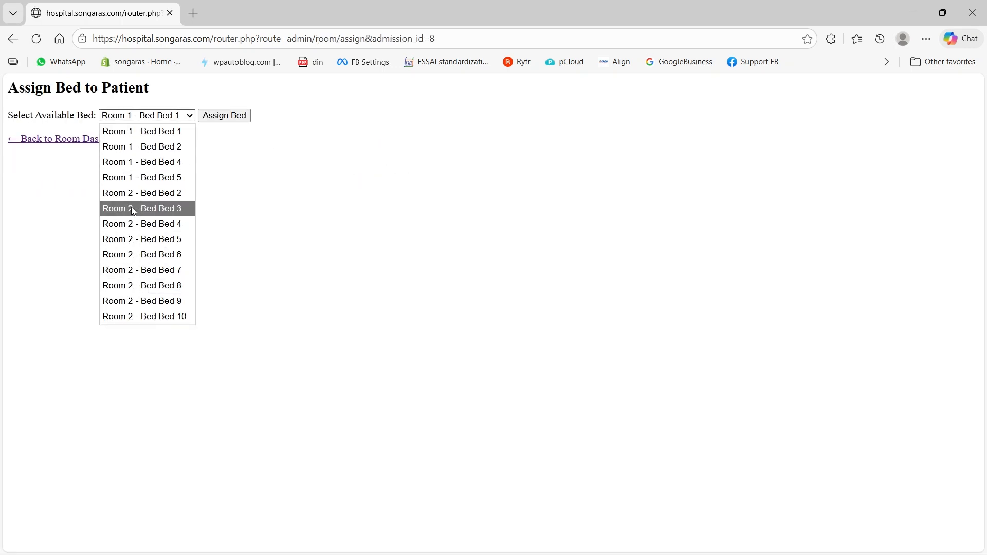
click(133, 193)
click(222, 119)
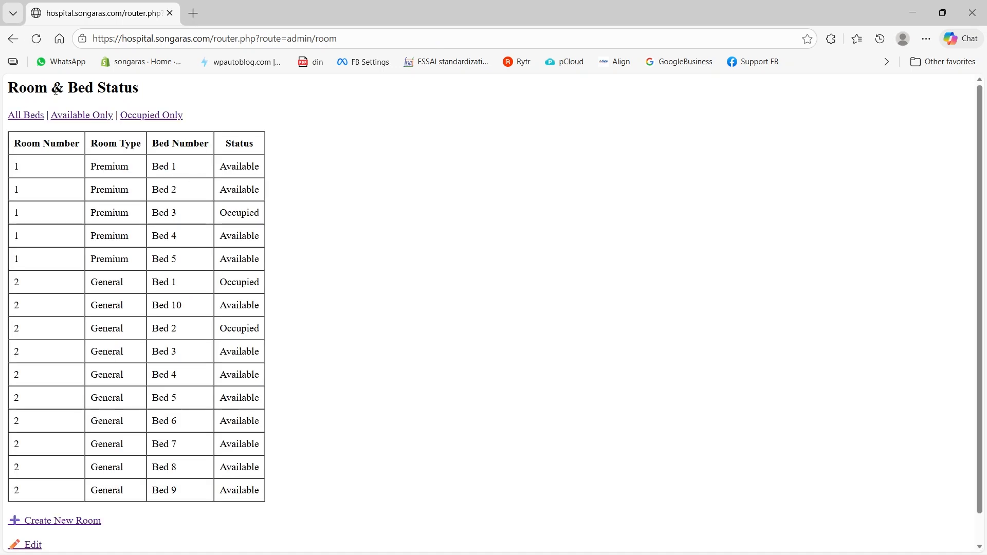
Review the room and bed status list, filtering it to available beds and to occupied beds.
scroll(163, 363, down, 1)
scroll(191, 368, up, 1)
click(78, 117)
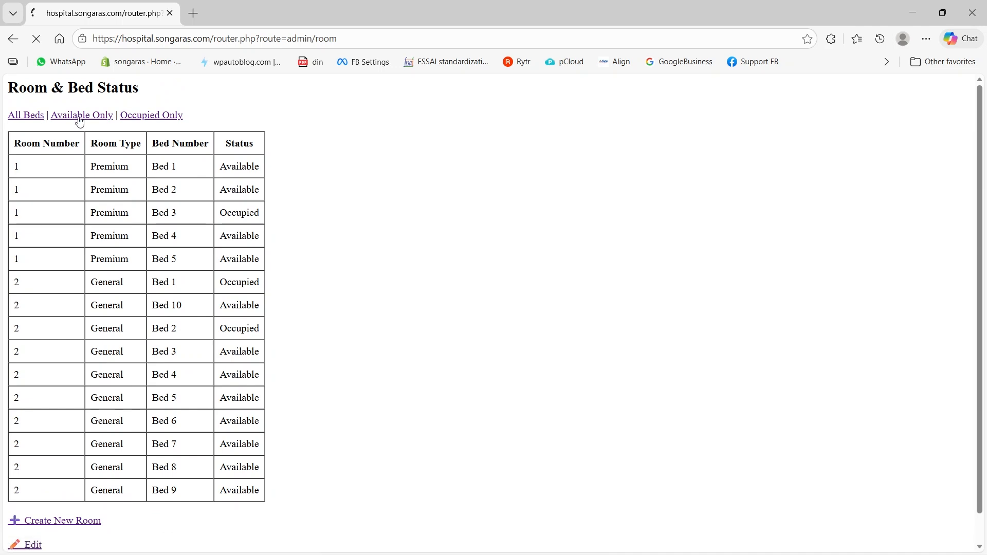
click(135, 119)
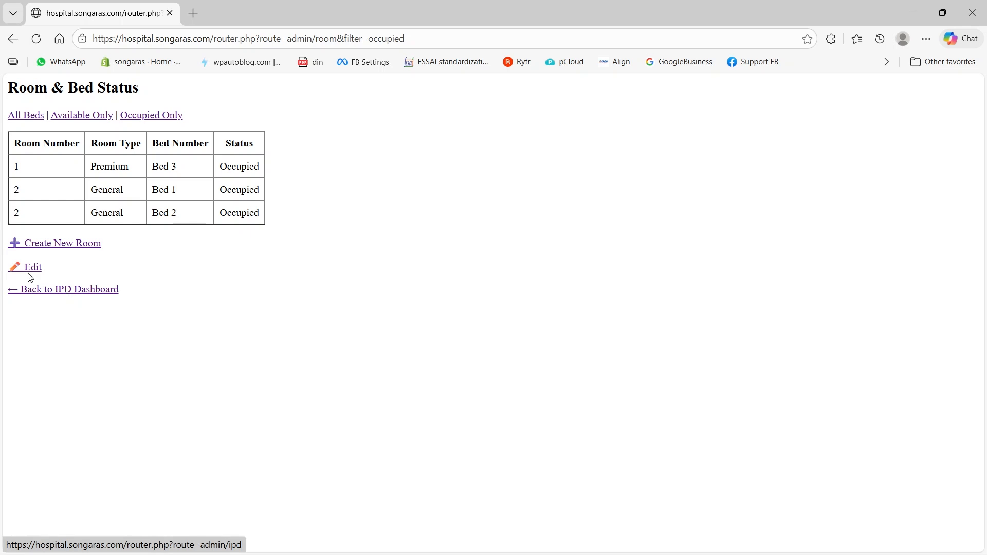
View the new room form and its fields without creating a room, check the full bed list and return to the IPD dashboard.
click(49, 245)
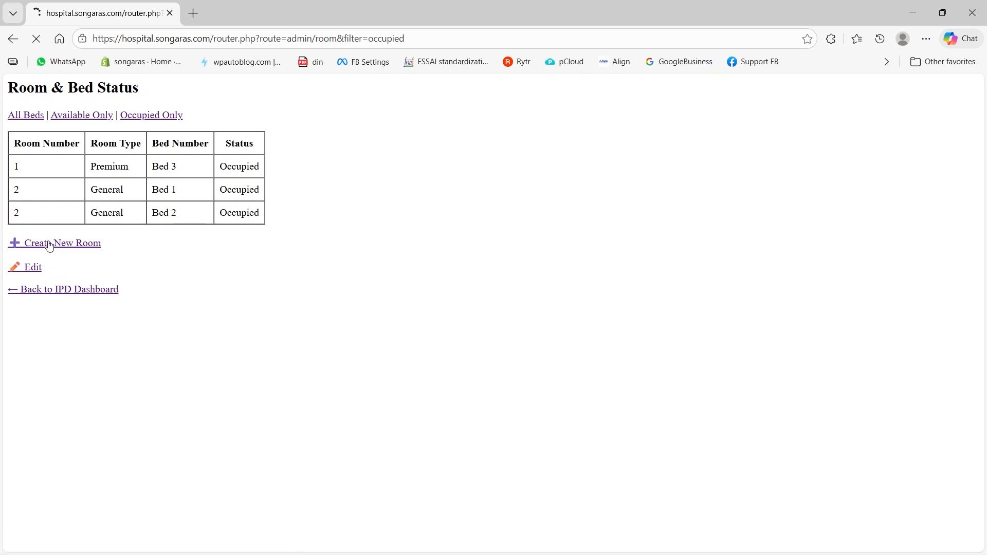
click(111, 118)
click(89, 142)
click(79, 265)
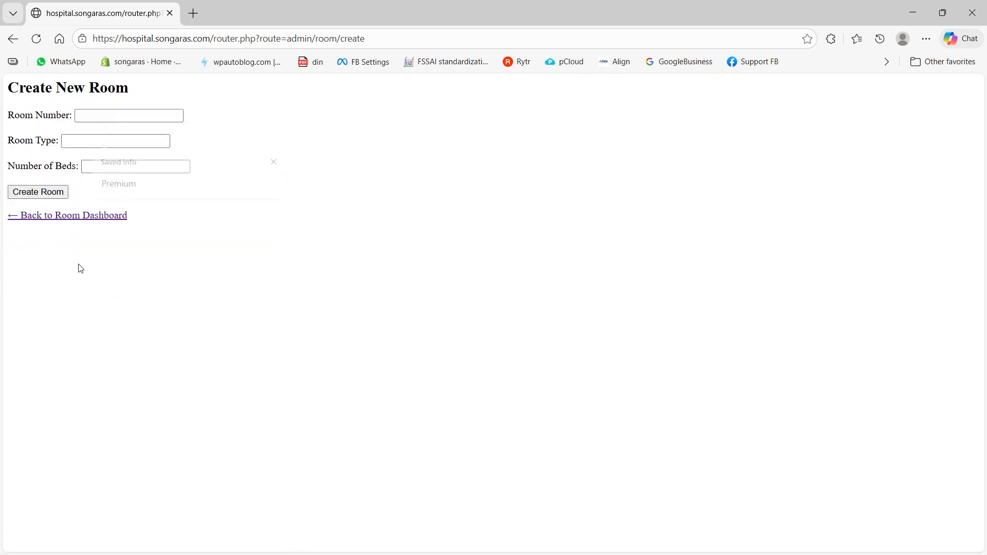
click(52, 220)
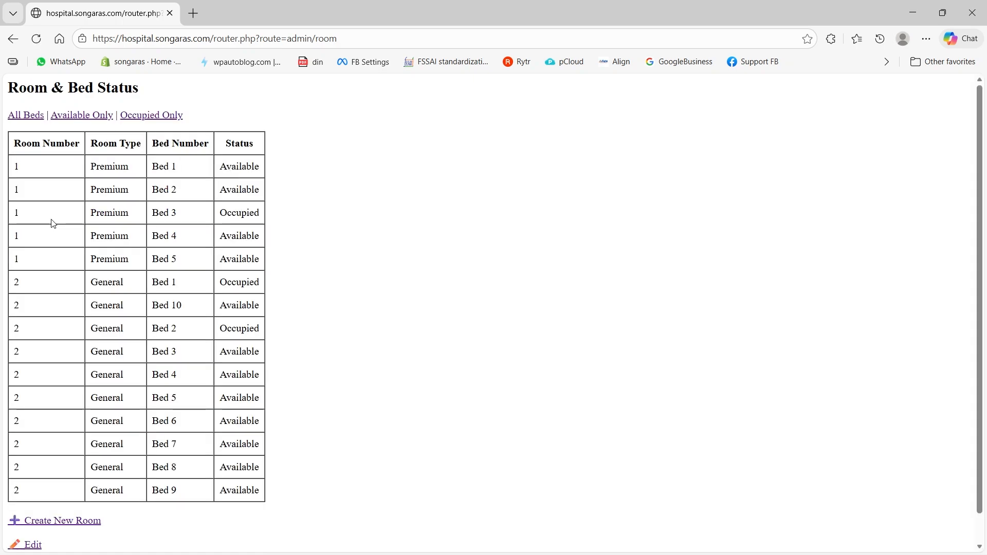
scroll(77, 437, down, 1)
click(76, 538)
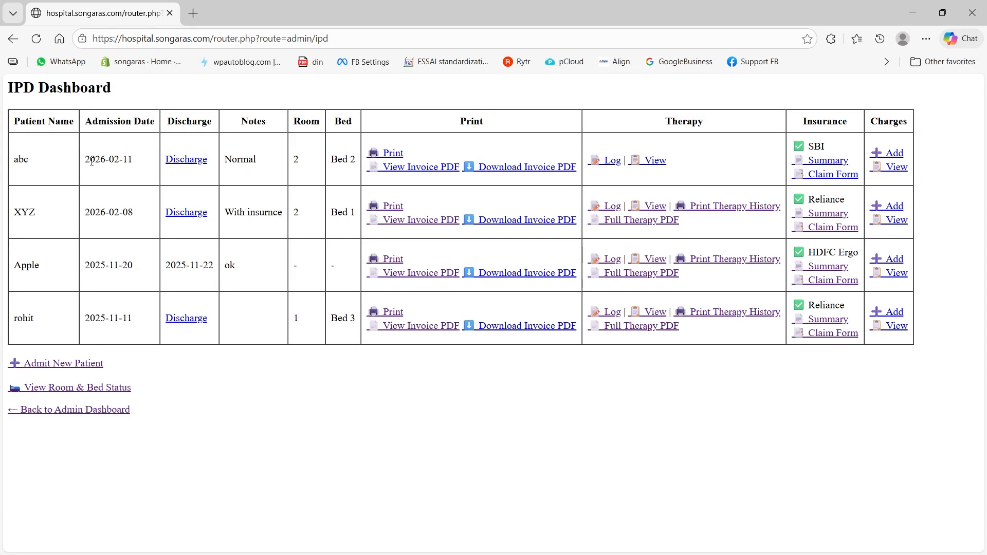
Review the print preview of the discharge summary for the patient in Room 2, Bed 2, and return to the IPD dashboard.
drag(91, 161, 134, 165)
click(394, 154)
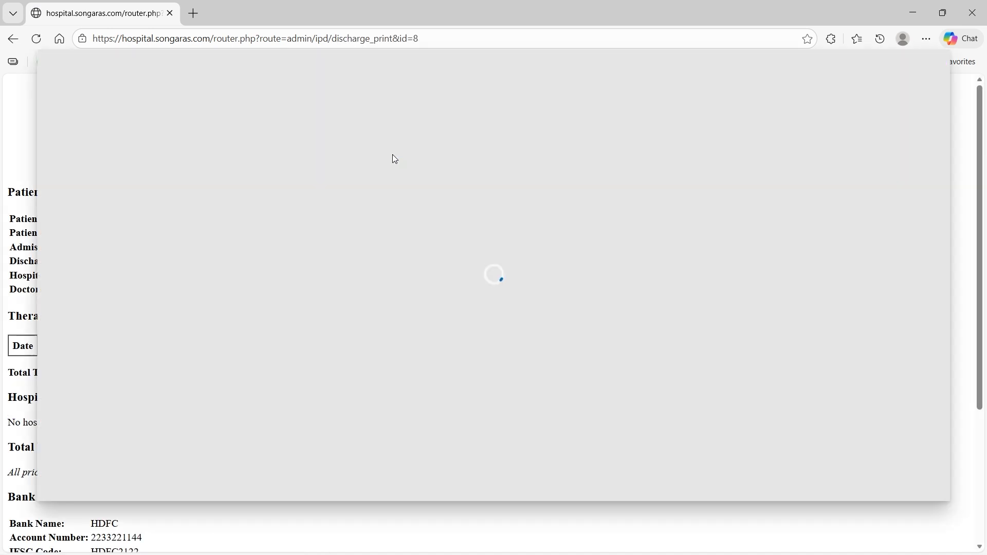
scroll(489, 259, down, 5)
scroll(490, 259, down, 4)
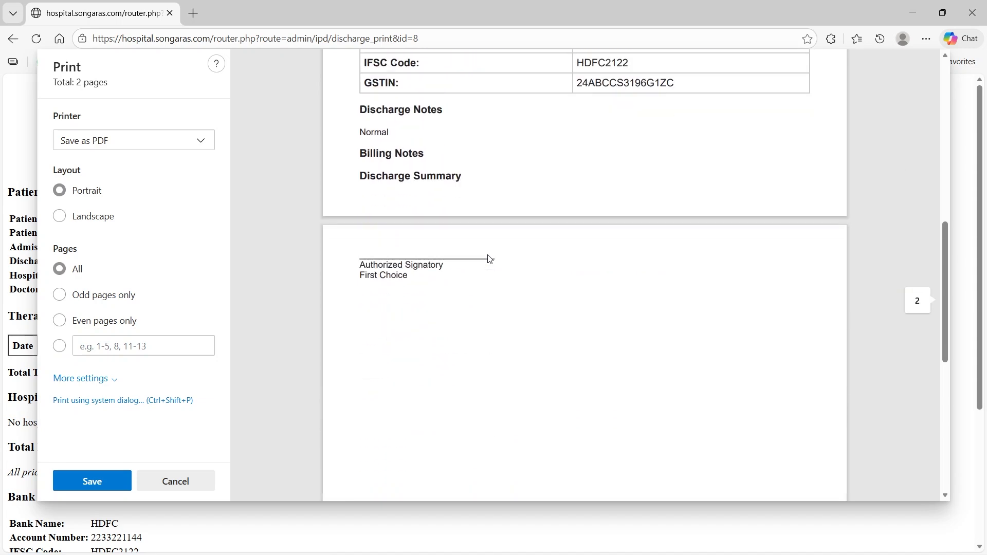
scroll(490, 259, up, 9)
scroll(489, 258, down, 10)
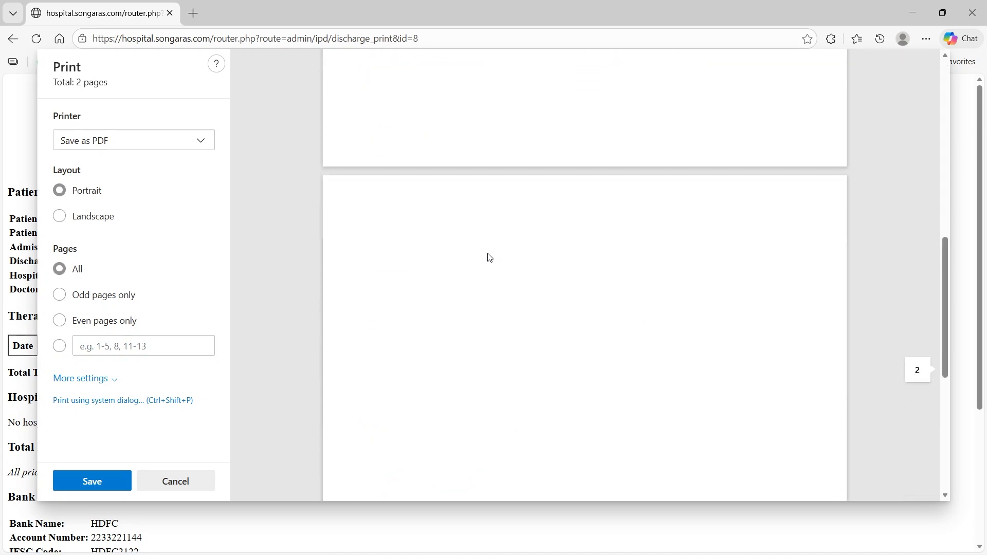
scroll(490, 258, up, 10)
key(Escape)
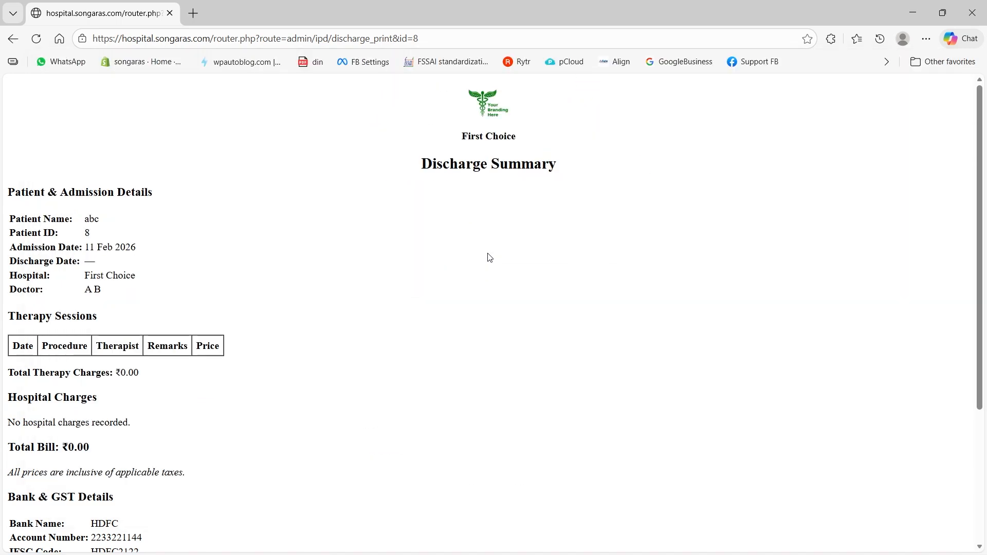
click(13, 39)
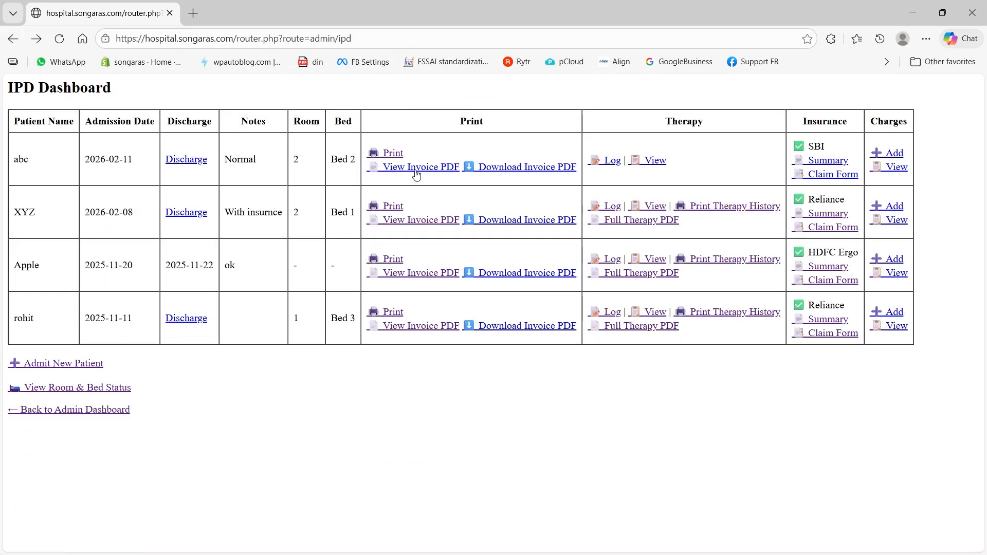
Start a therapy session log for the Room 2, Bed 2 patient, choosing the listed doctor and therapist and adding the note "For Pitta".
click(609, 161)
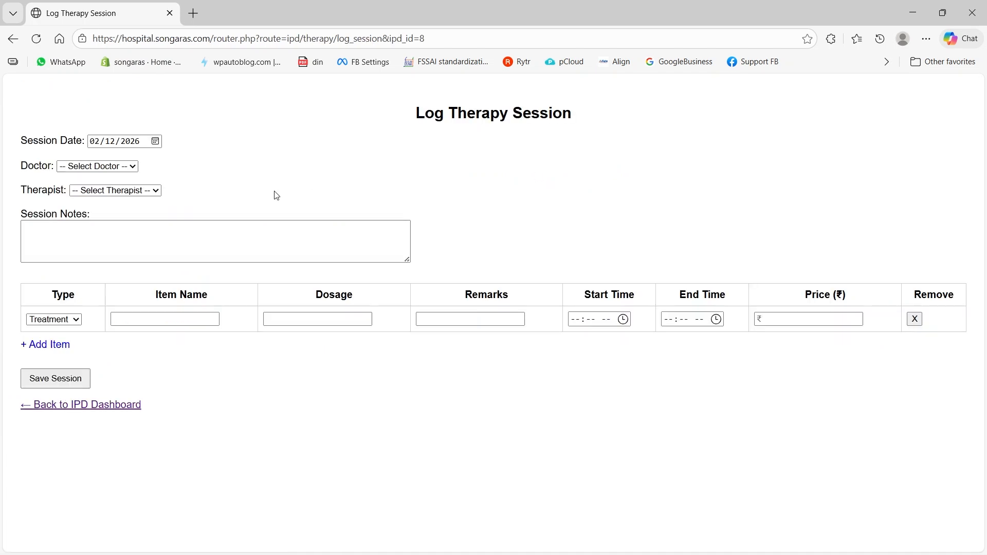
click(95, 166)
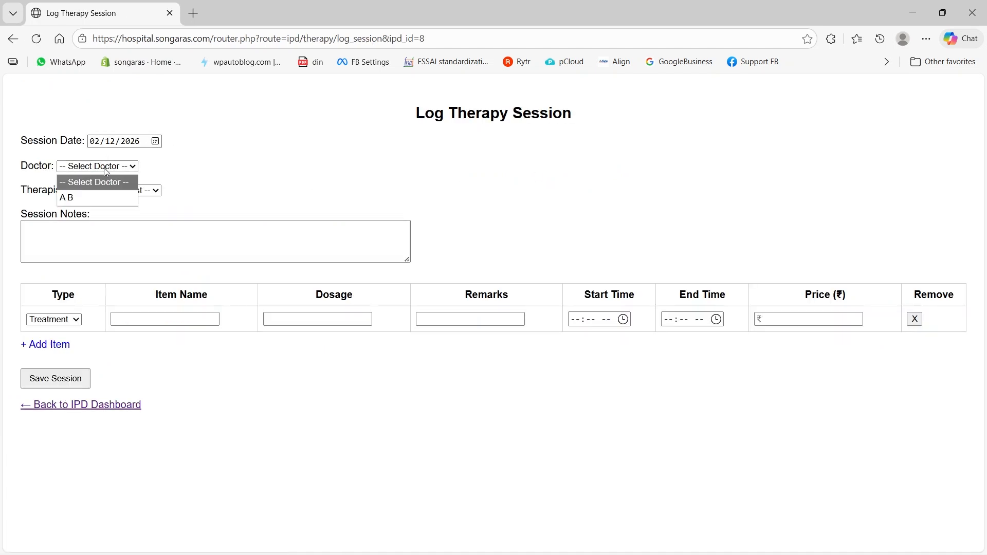
click(71, 199)
click(120, 191)
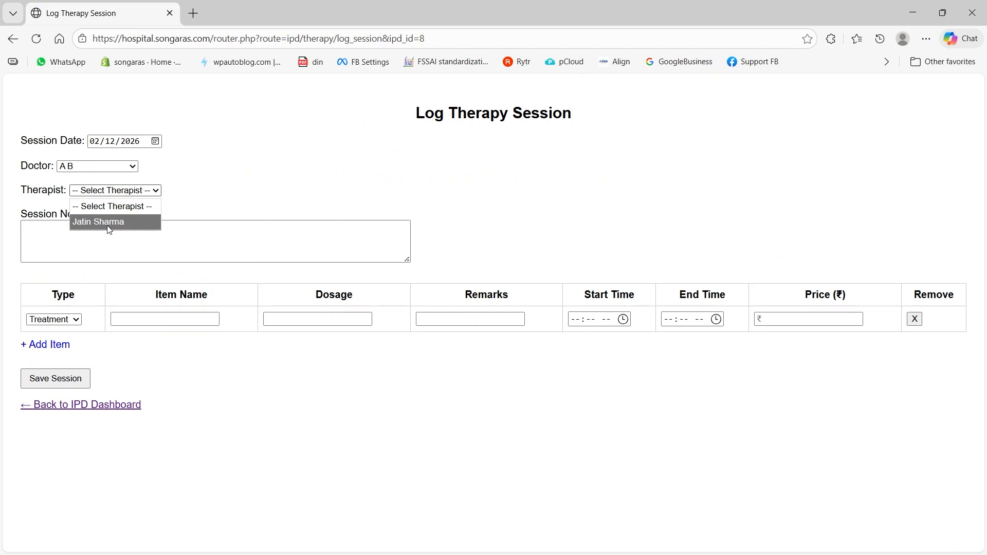
click(109, 223)
click(59, 235)
text(For)
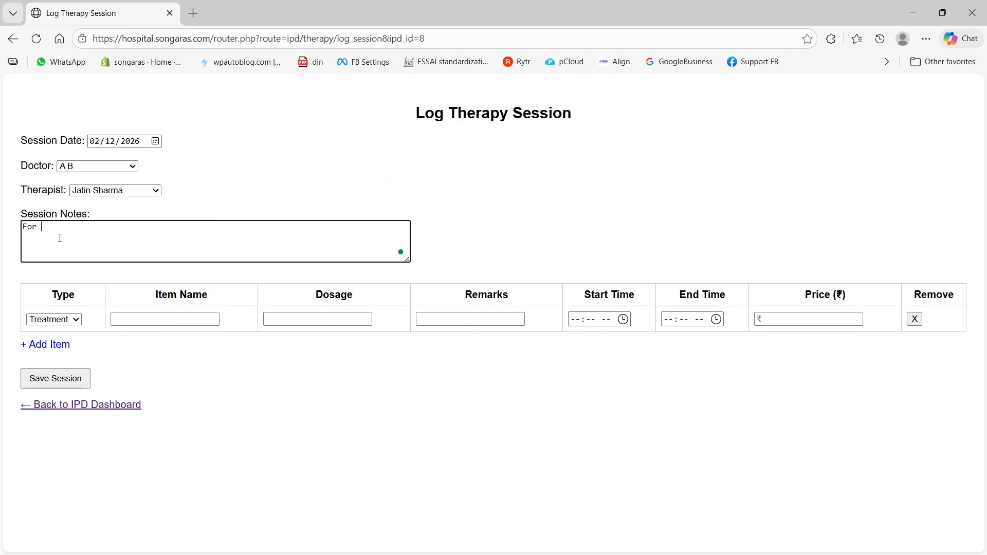
text( Pitta)
Fill in the first item as a Procedure named Virechana with dosage "1 Time" and remarks "With castor oil".
click(54, 320)
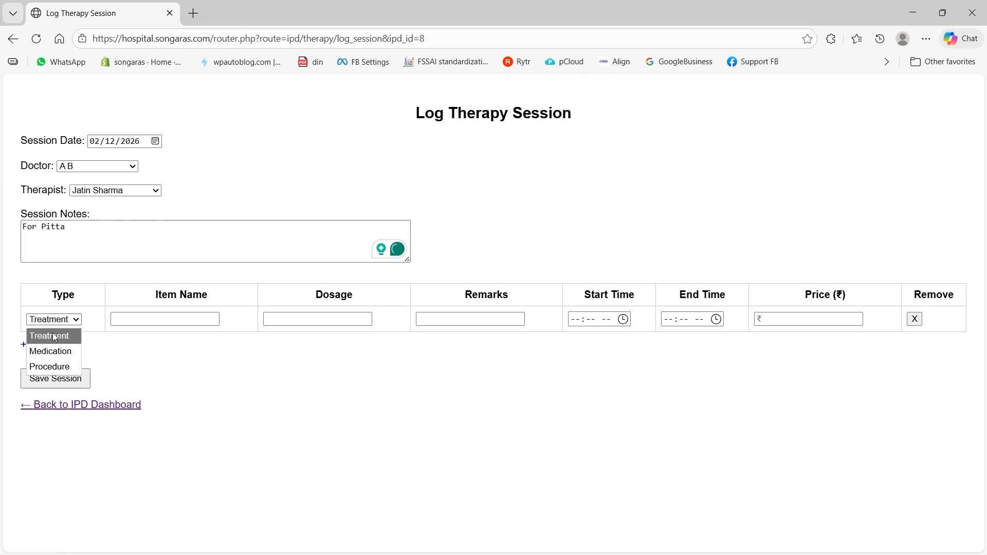
click(55, 368)
click(156, 322)
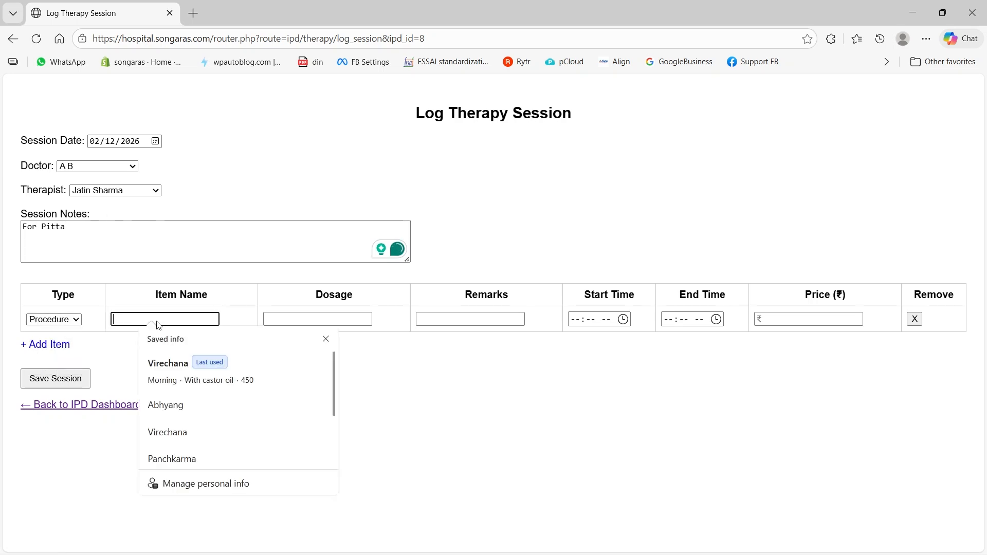
click(327, 340)
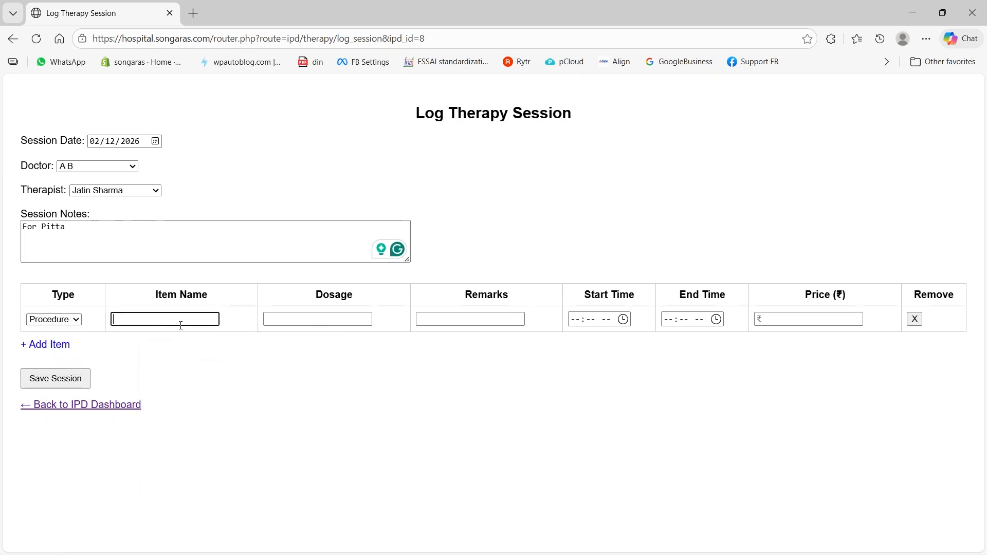
text(Virechana)
click(311, 322)
click(479, 340)
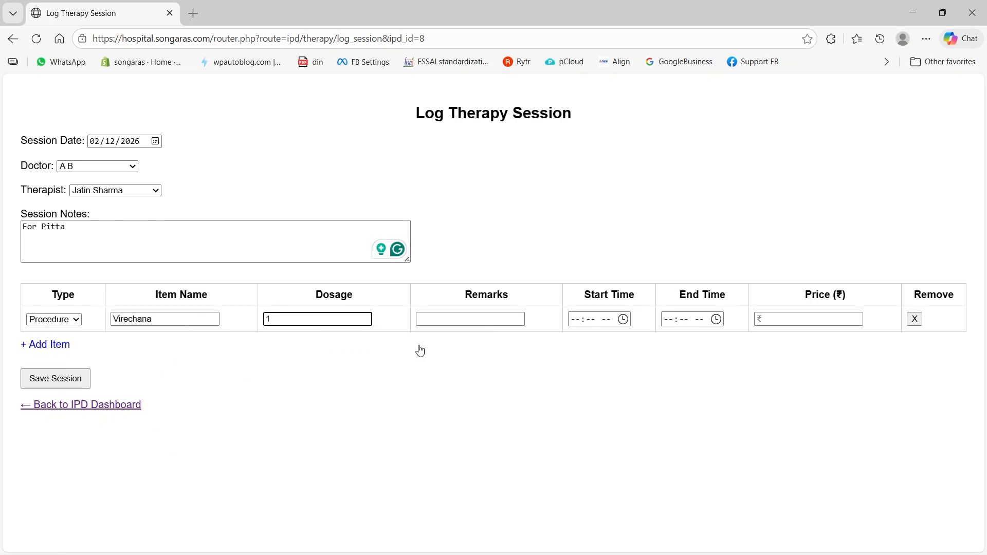
text(1 Time)
key(Tab)
text(With castor oil)
Set the Virechana procedure's start time to 09:34 AM, end time to 09:41 AM and price to 650.
click(623, 319)
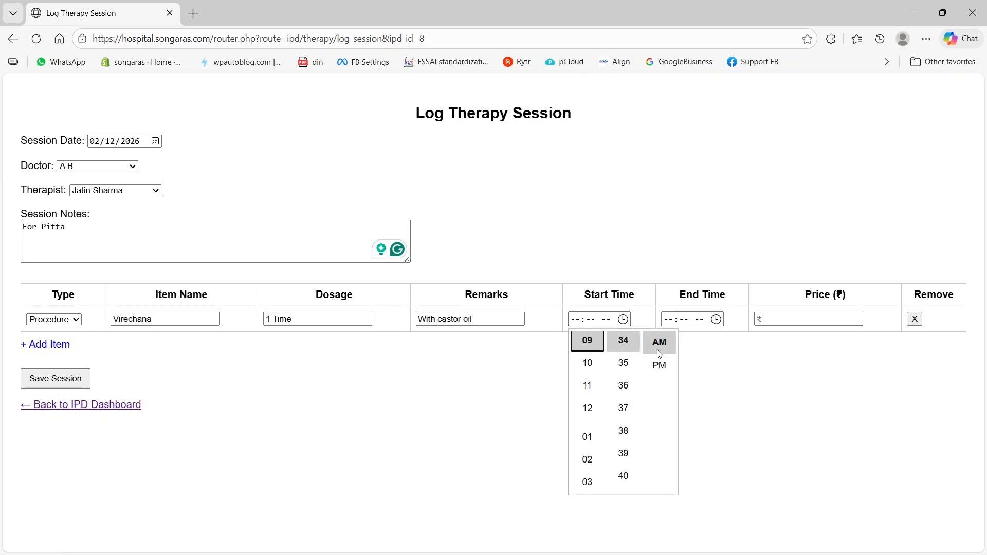
click(659, 349)
click(717, 320)
click(720, 472)
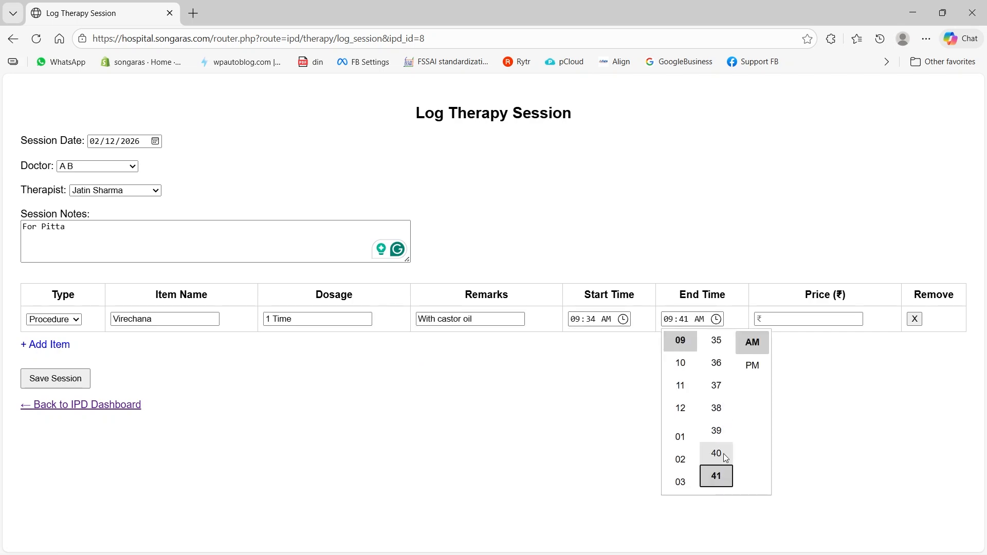
click(802, 320)
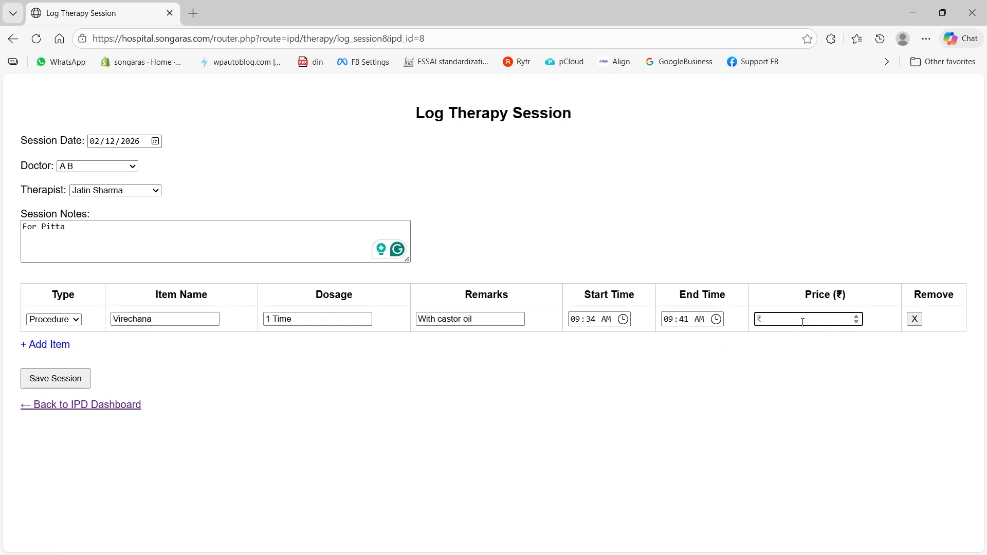
Add a Medication item named Triphala churna with dosage "10 g" and remarks "30 minutes after meal".
click(46, 344)
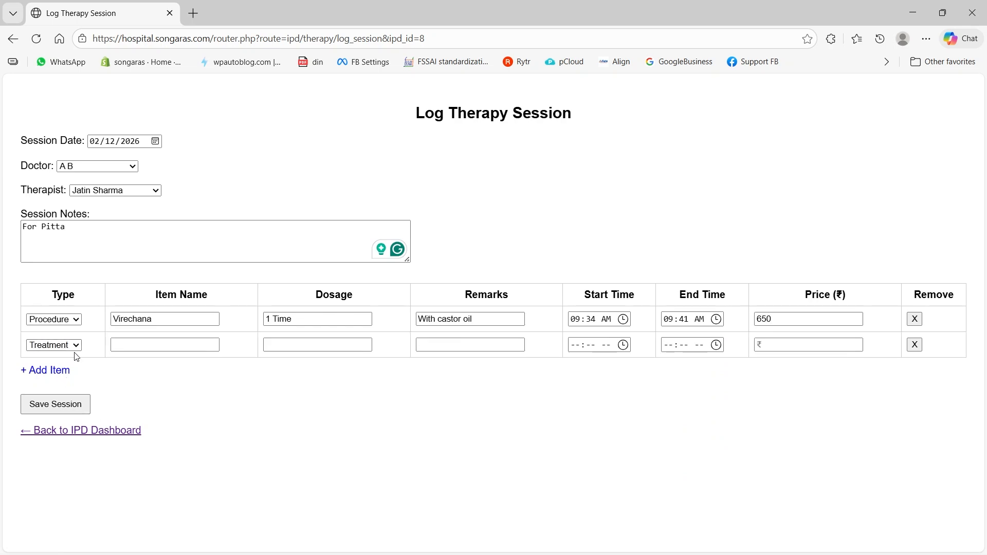
click(54, 345)
click(51, 375)
click(123, 351)
text(Triphala churna)
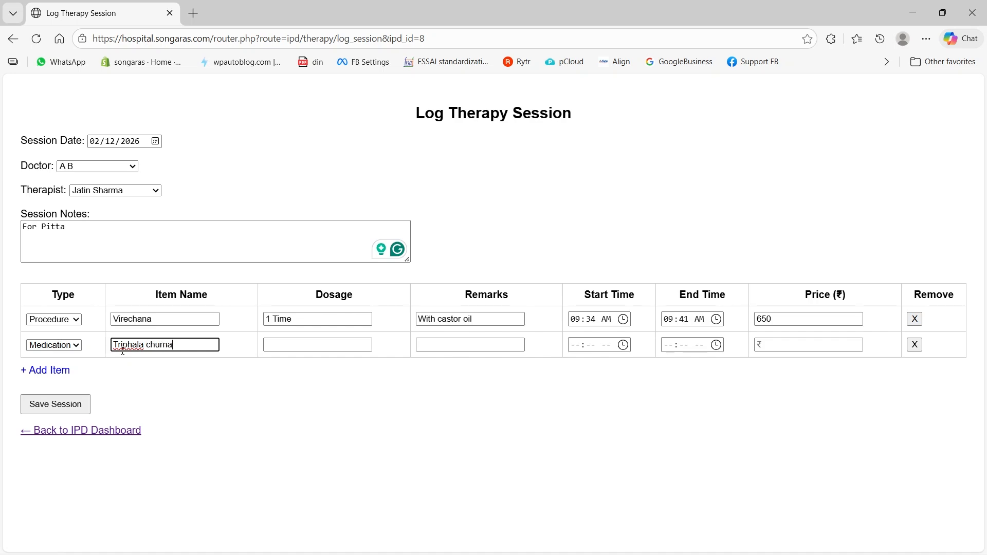
click(301, 345)
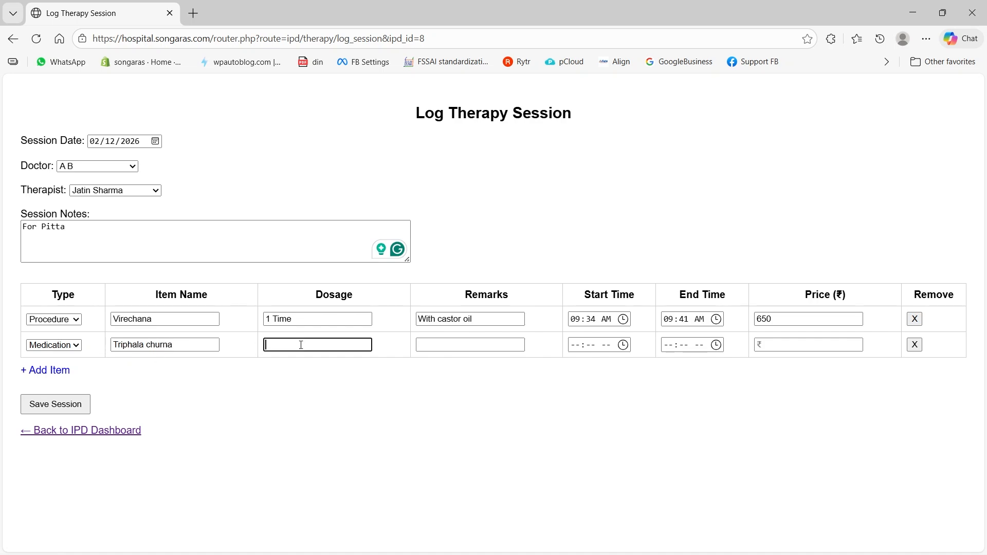
text(10 g)
click(442, 349)
text(30 minutes after meal)
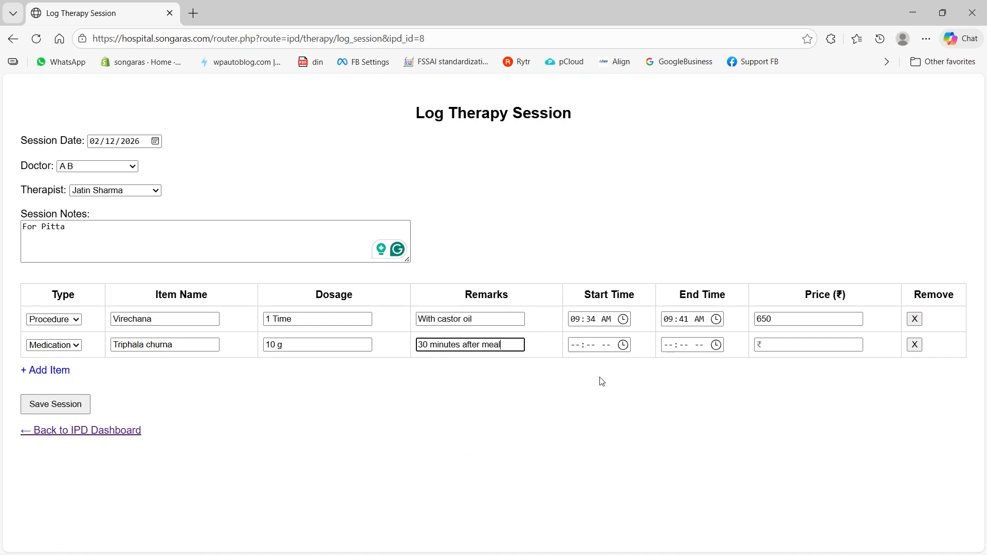
Set the Triphala churna item's start time to 11:35 AM, end time to 11:38 AM and price to 150.
click(623, 345)
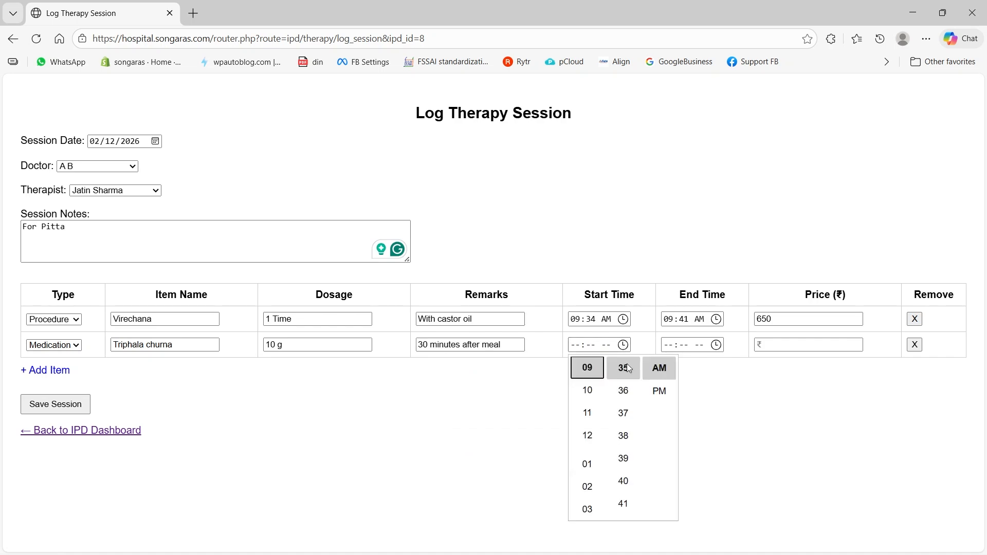
click(588, 411)
key(Return)
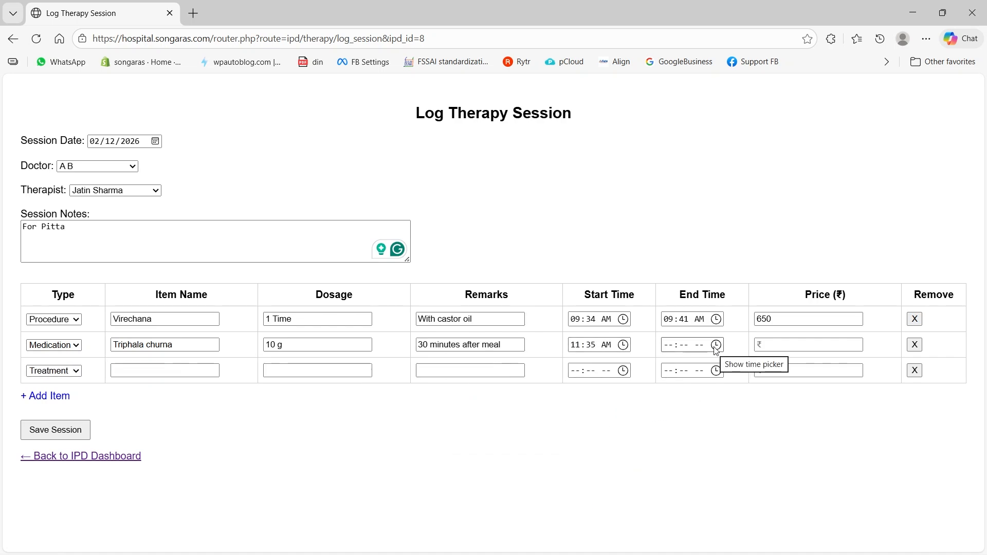
click(916, 371)
click(717, 345)
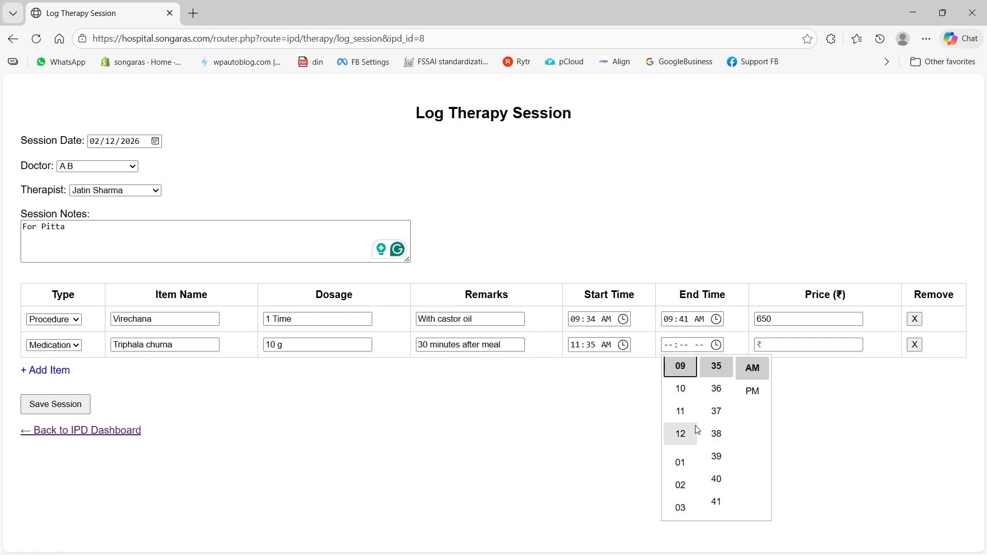
click(681, 411)
click(716, 434)
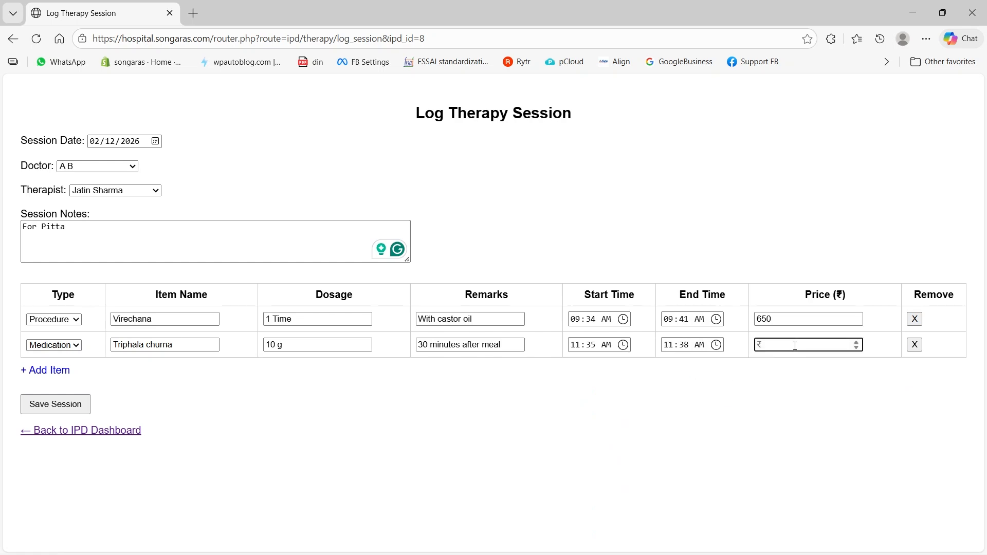
Add another blank item row, remove it again and save the therapy session.
click(53, 371)
click(68, 371)
click(69, 372)
click(915, 371)
click(57, 406)
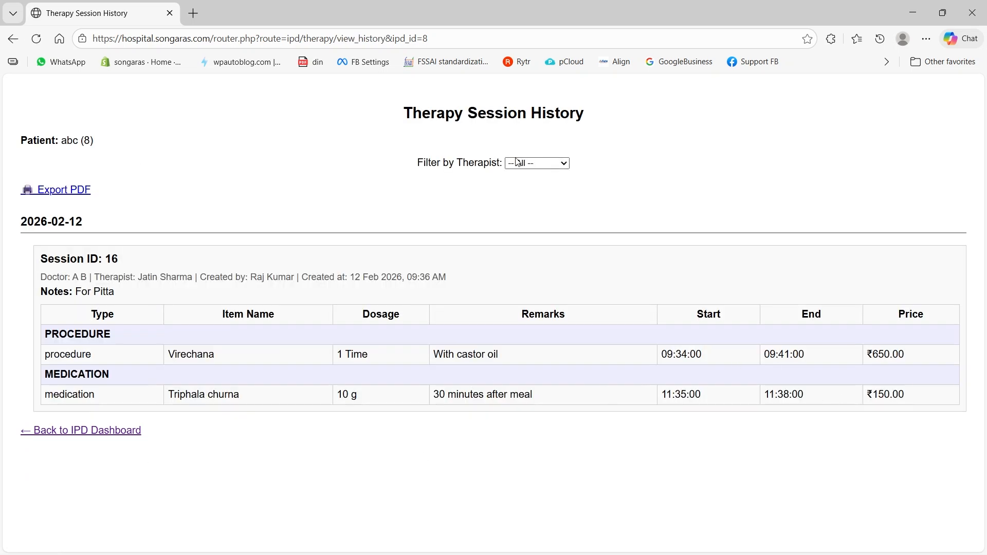
Review the patient's therapy session history and its therapist filter, reopening the history once from the IPD dashboard.
click(522, 163)
click(522, 164)
click(88, 432)
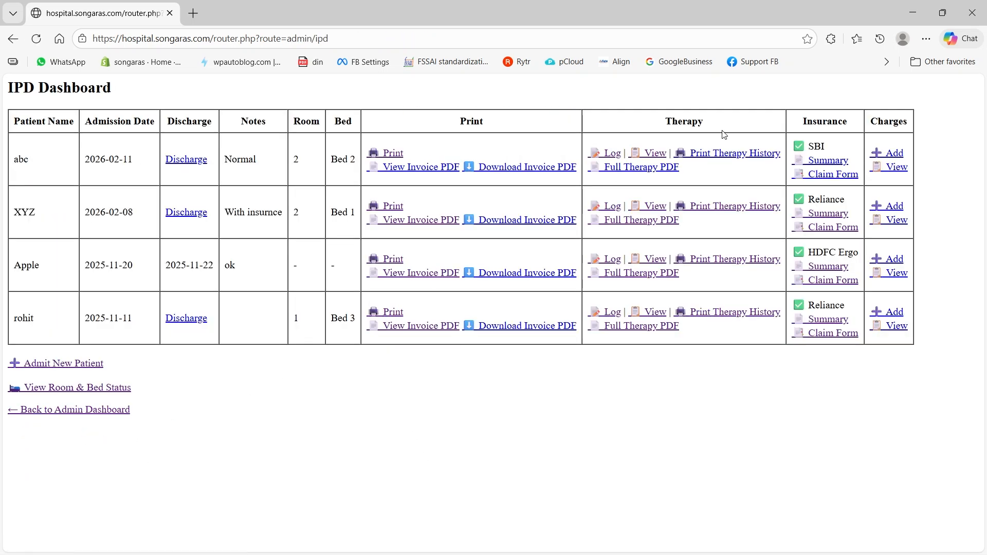
click(653, 157)
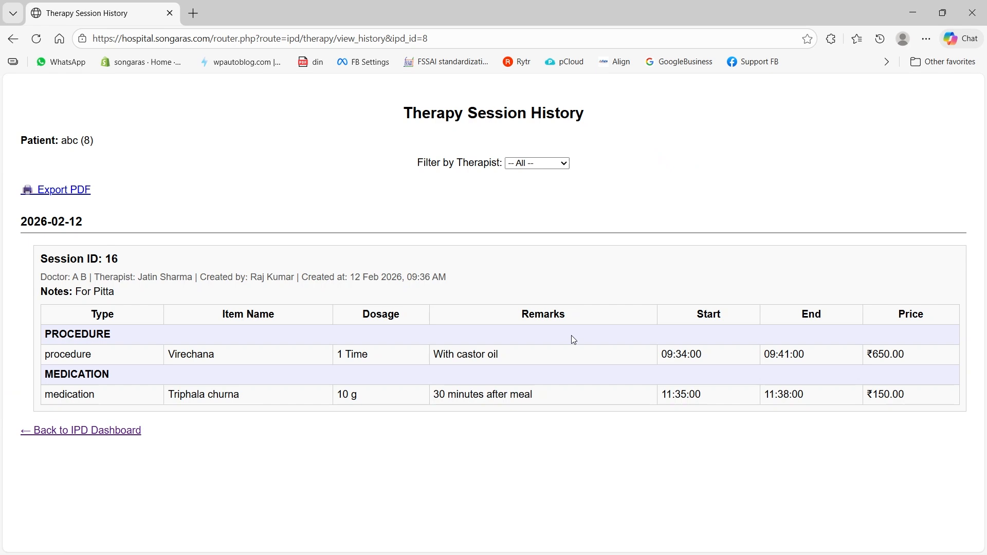
click(107, 432)
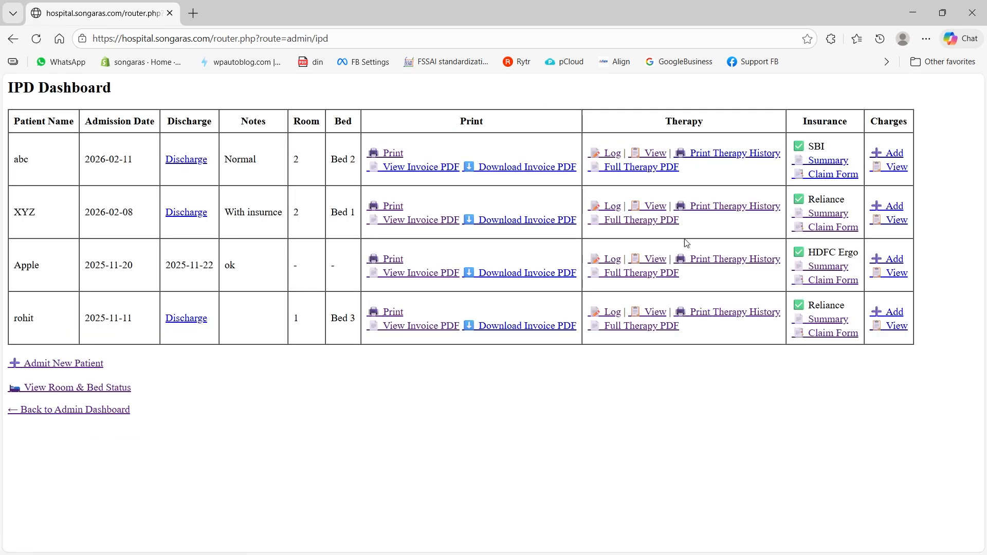
View the full therapy PDF and the invoice PDF of the patient in Room 2, Bed 2.
click(621, 170)
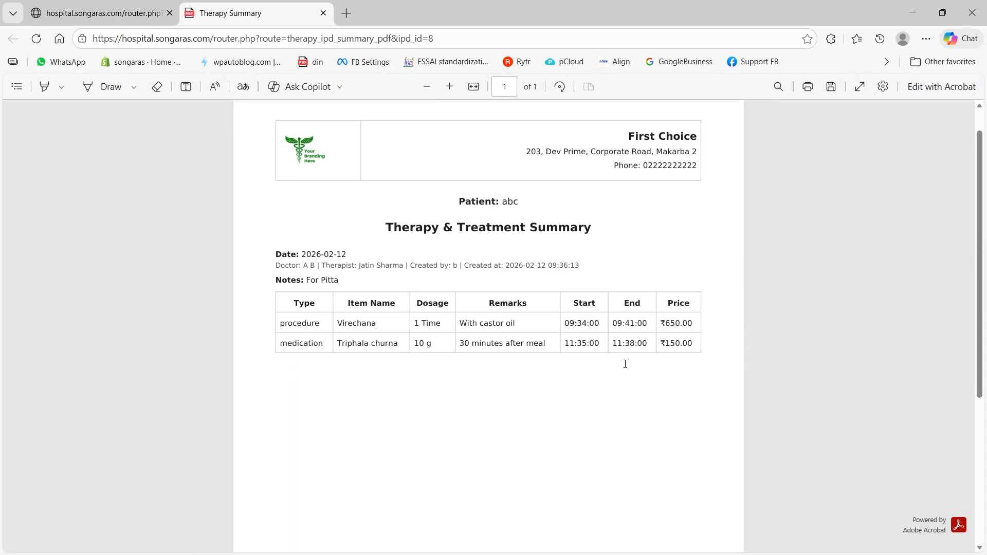
click(323, 13)
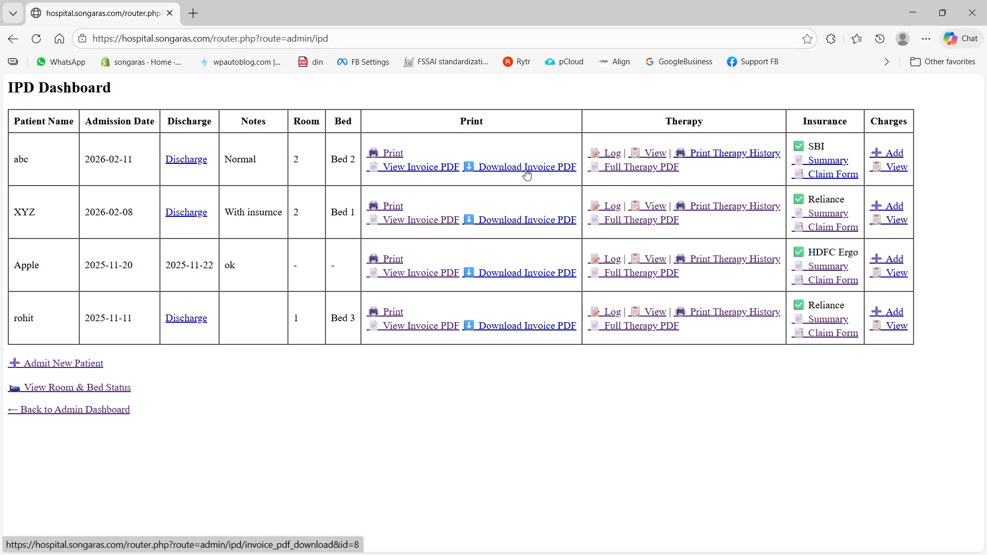
click(430, 169)
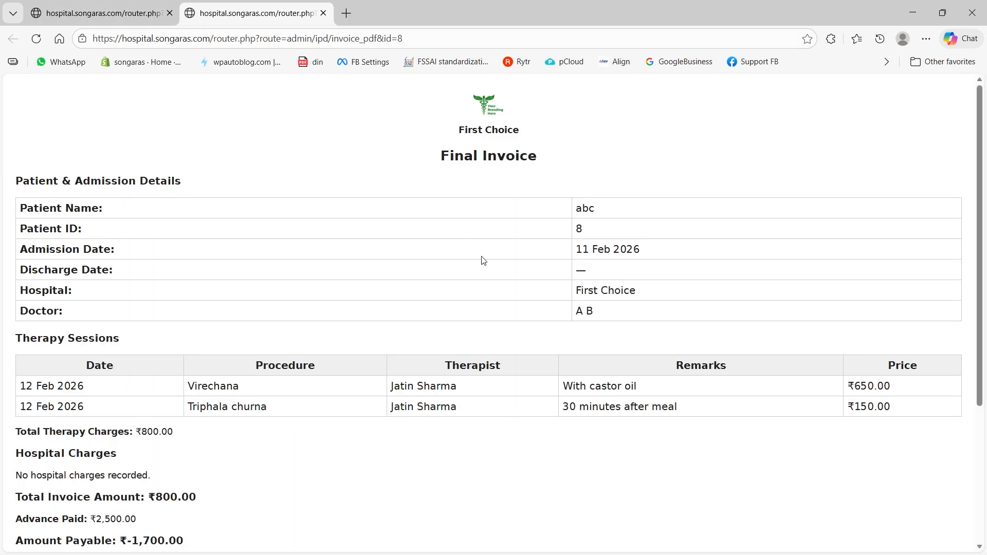
Review the final invoice from admission details down to the bank and GST section and close it.
scroll(544, 297, down, 1)
scroll(193, 396, down, 1)
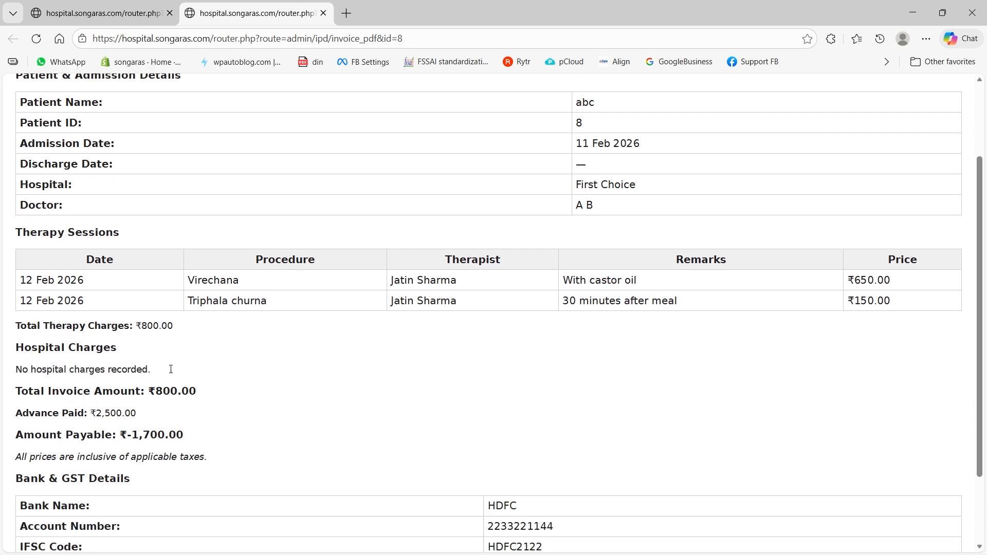
scroll(91, 365, down, 1)
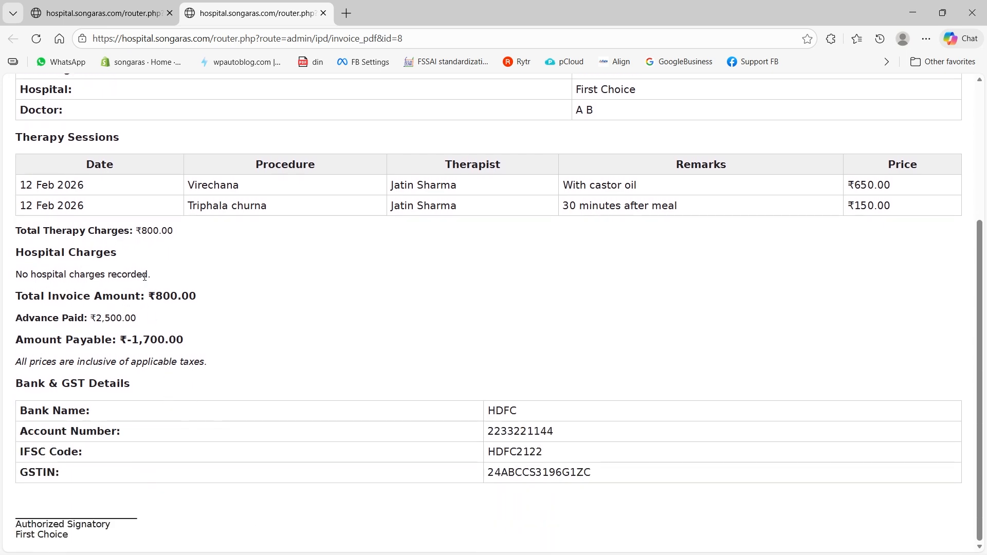
scroll(144, 276, up, 3)
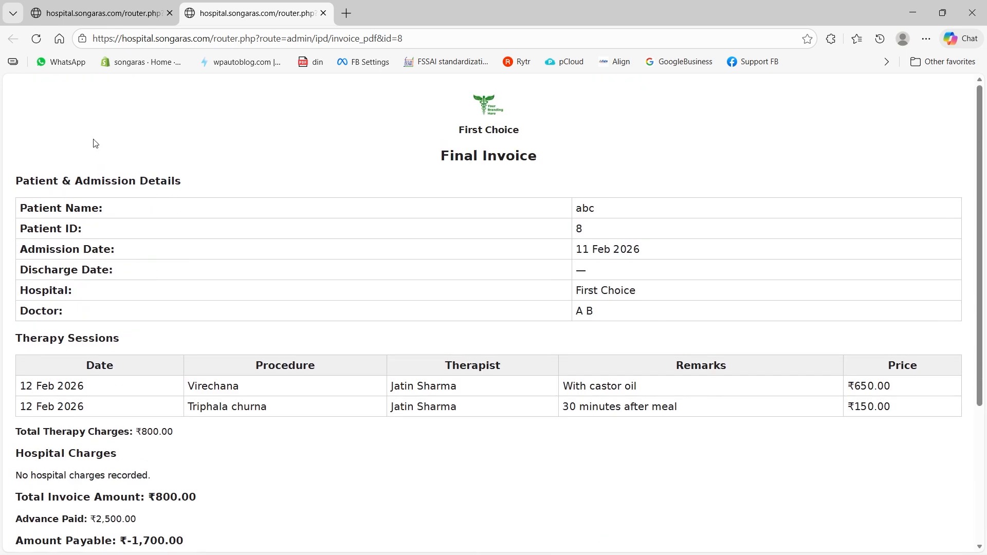
click(323, 13)
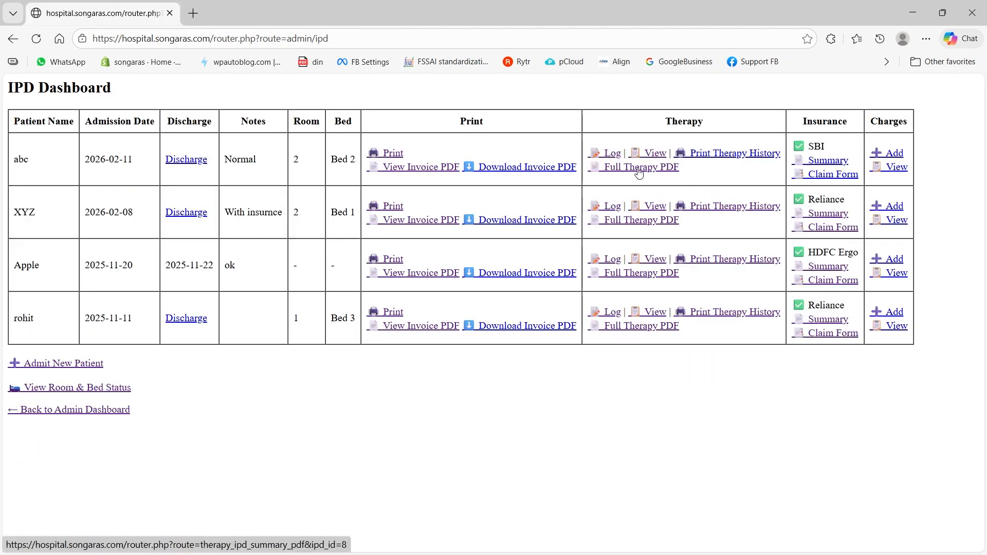
View the printable therapy history and the insurance summary of the patient in Room 2, Bed 2, returning to the IPD dashboard.
click(723, 154)
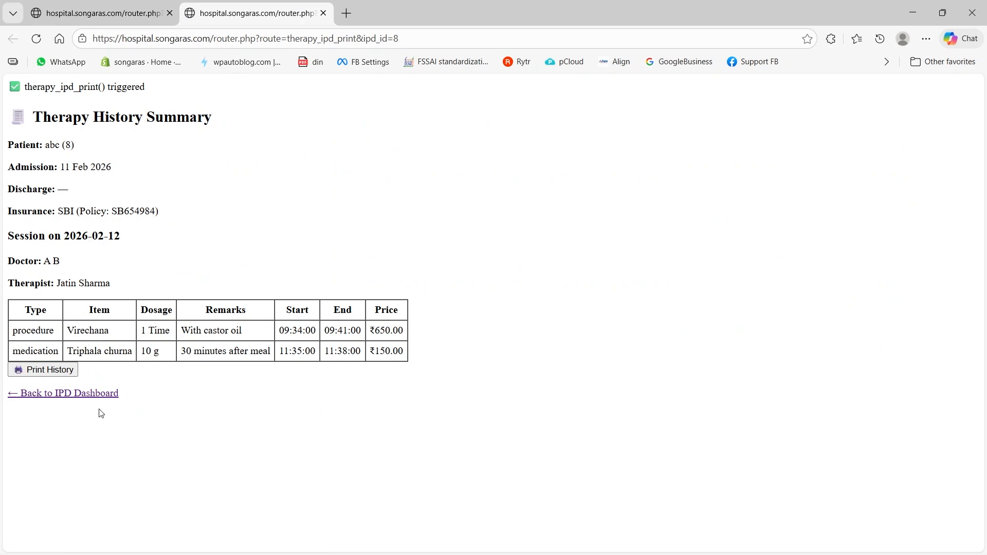
click(97, 393)
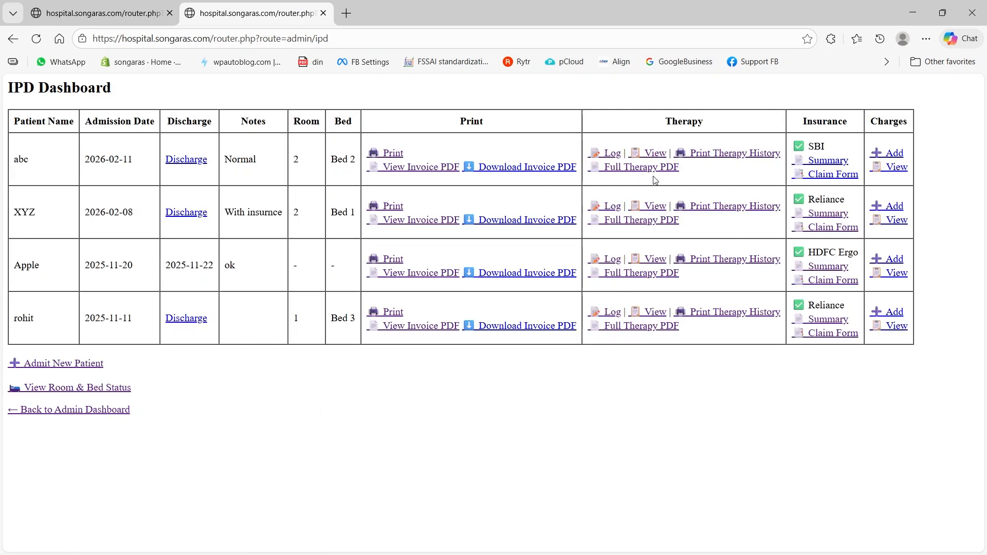
click(827, 165)
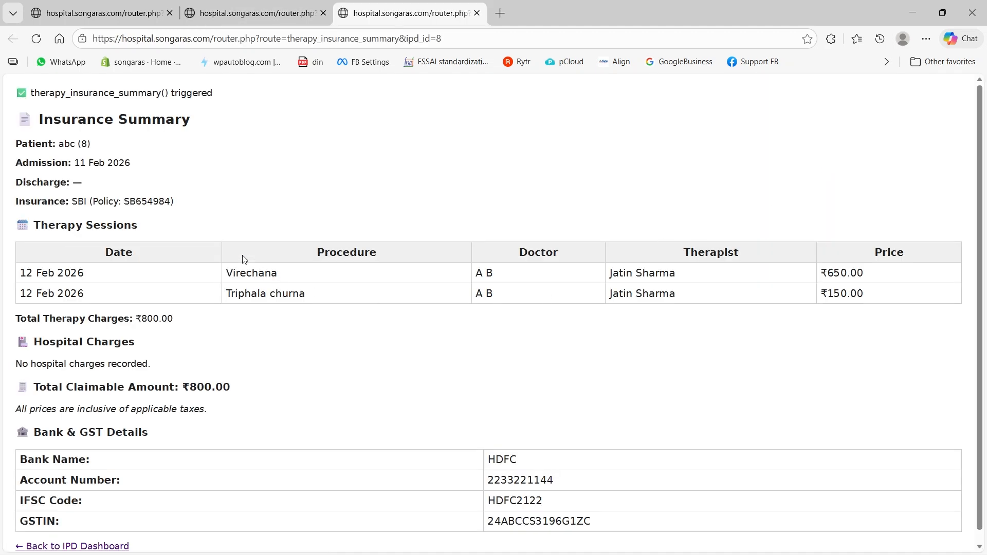
scroll(338, 340, down, 1)
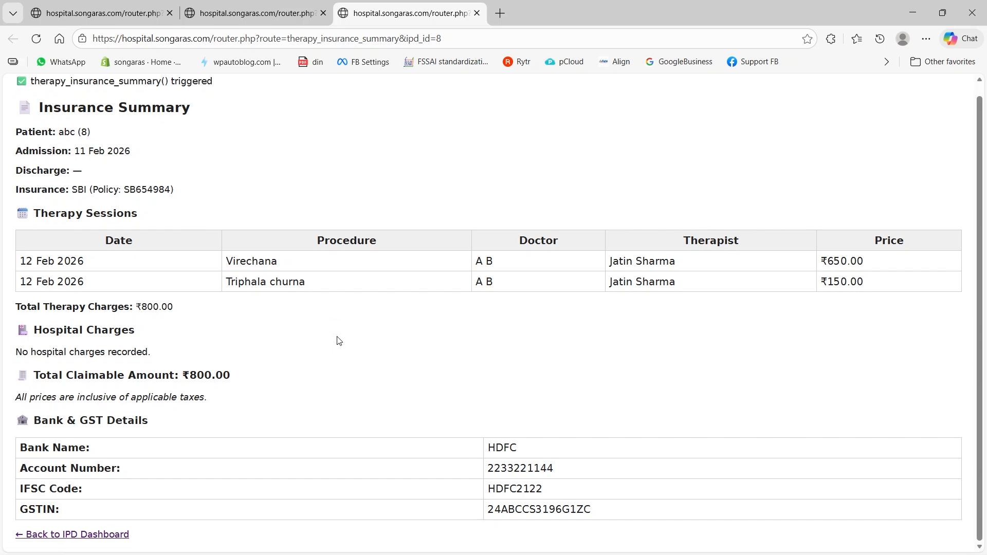
click(126, 535)
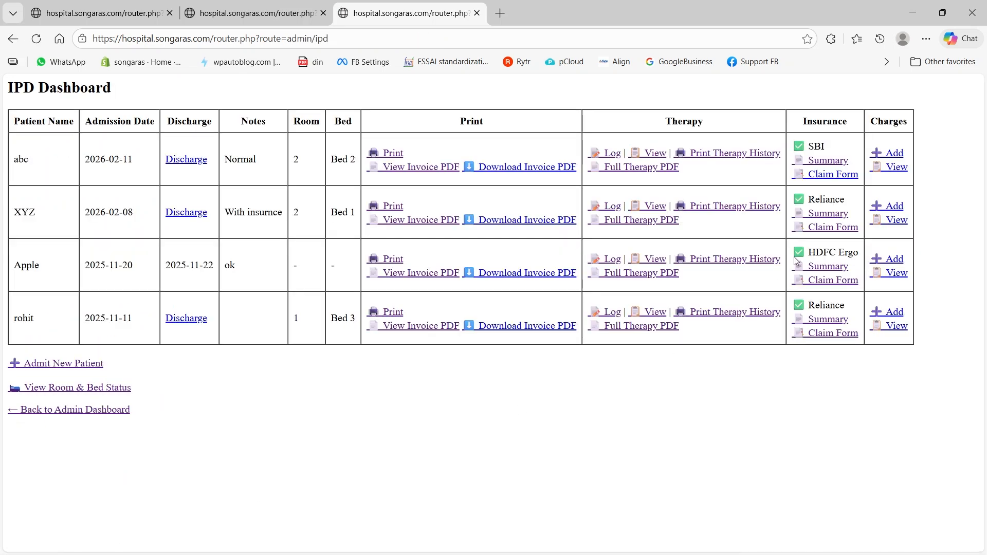
Open the same patient's insurance claim form and check its print preview without printing.
click(841, 178)
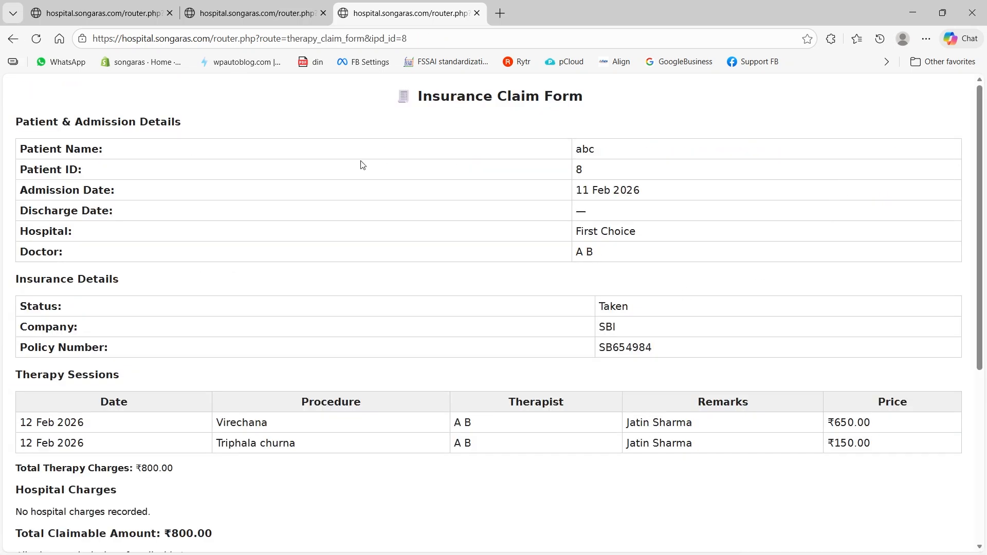
scroll(495, 237, down, 5)
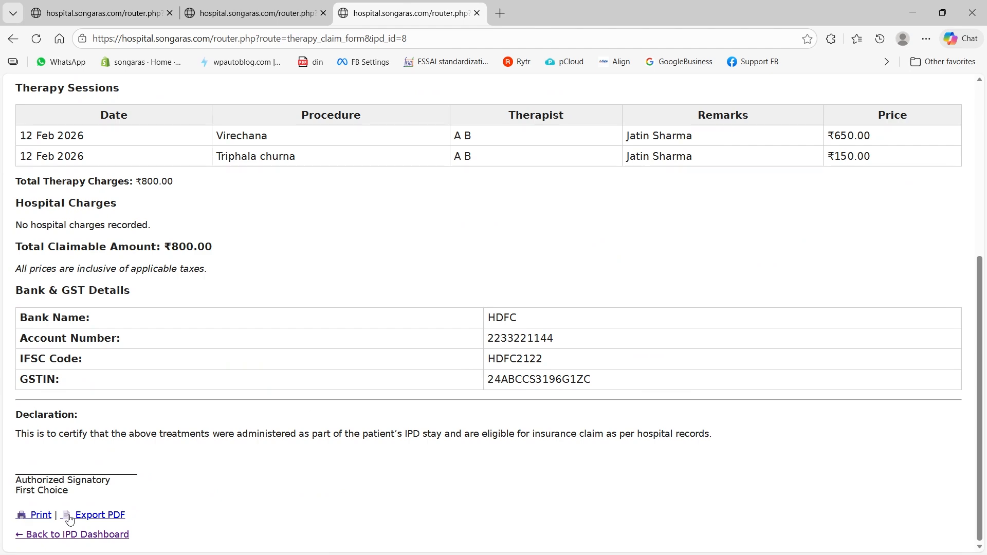
click(40, 513)
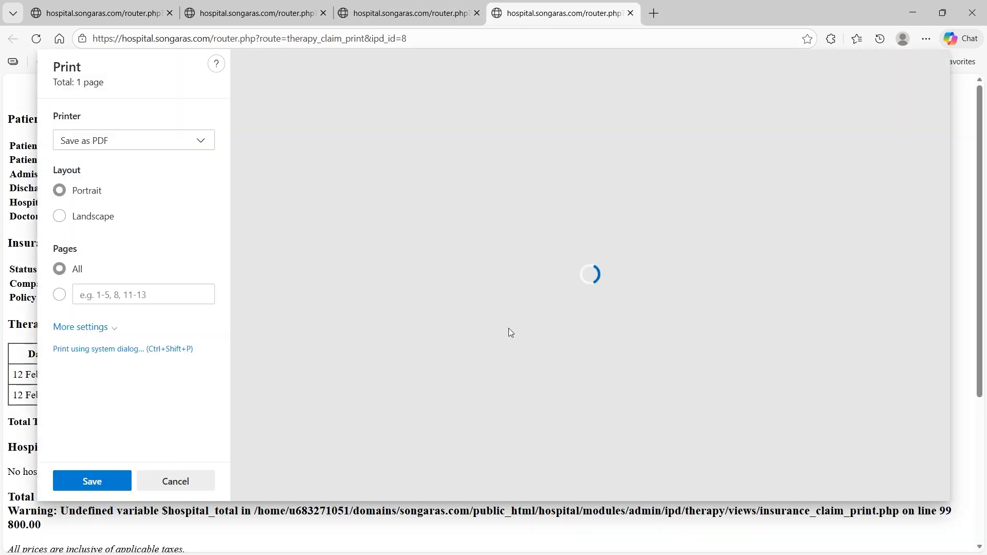
scroll(674, 298, down, 5)
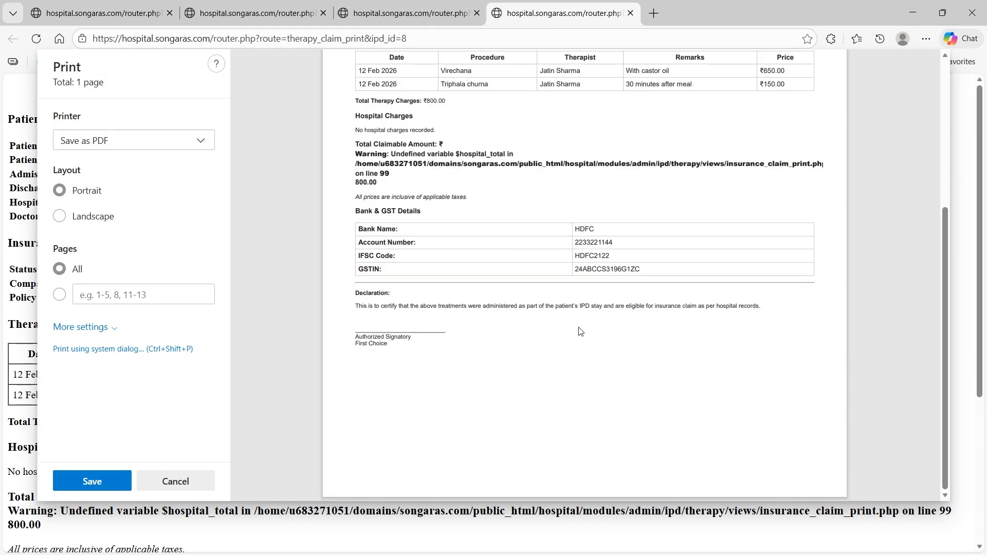
key(Escape)
click(630, 13)
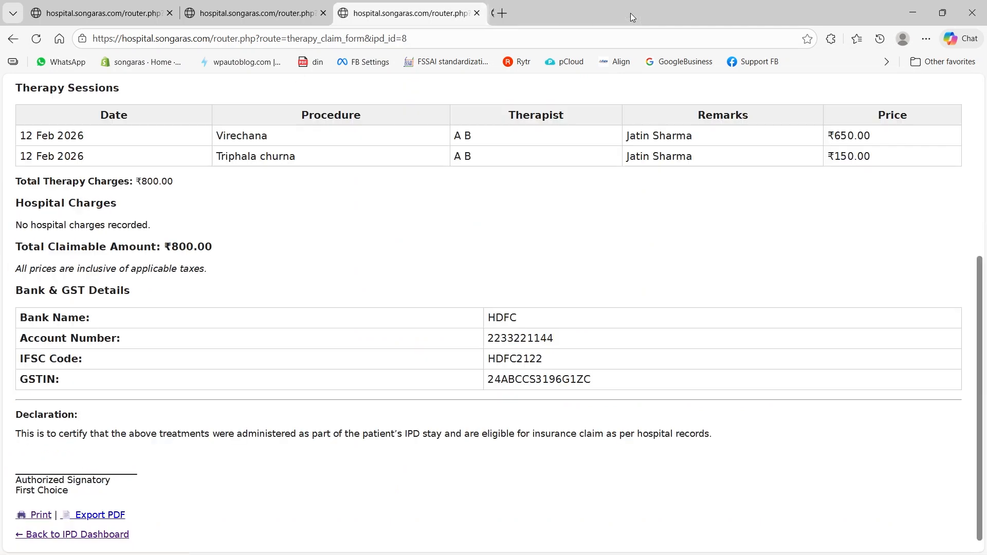
Export the insurance claim form as a PDF, look through its pages and close the claim form.
click(88, 515)
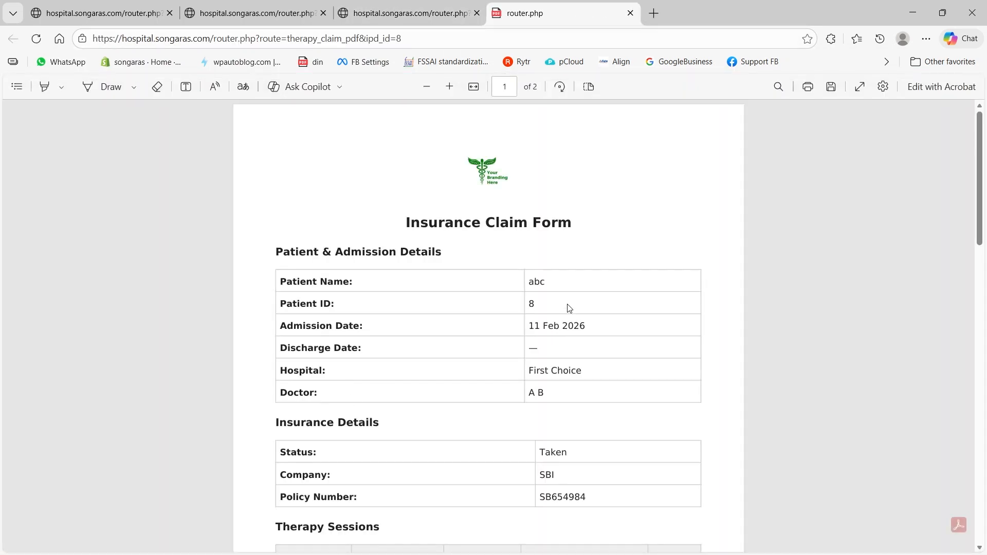
scroll(569, 307, down, 15)
scroll(569, 308, up, 15)
click(631, 13)
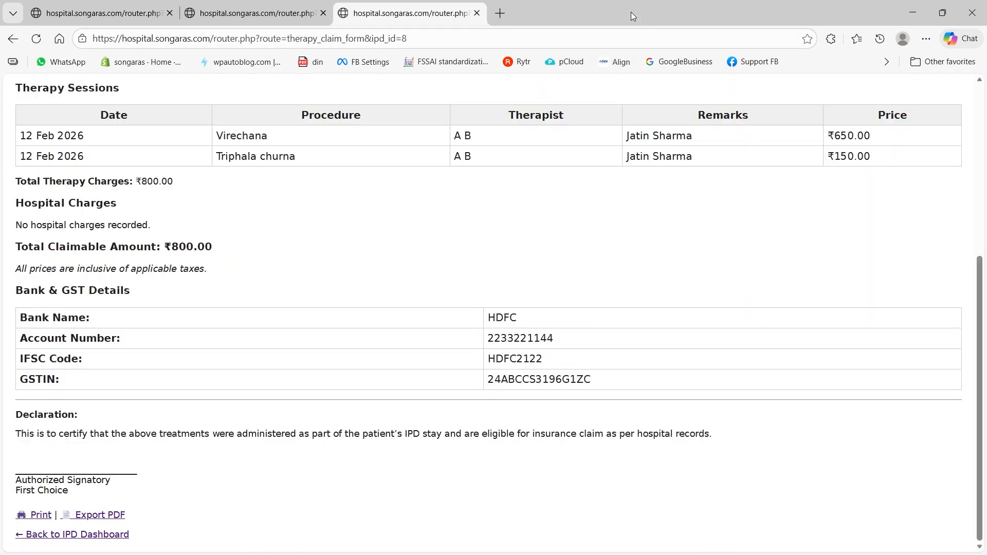
key(ctrl+w)
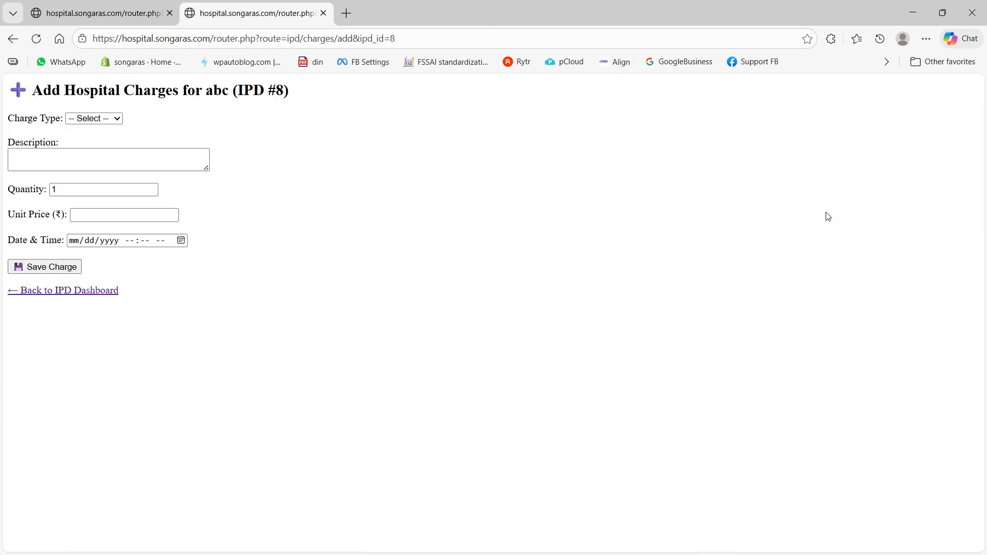
Fill in a Room Rent hospital charge with description 2500, quantity 3 and unit price 2500.
click(84, 157)
click(94, 118)
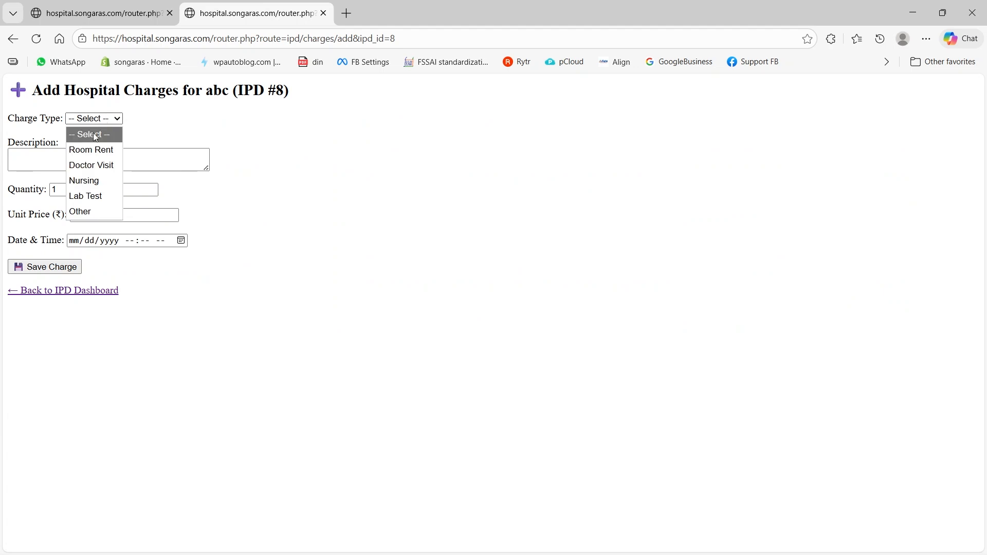
click(93, 148)
click(48, 161)
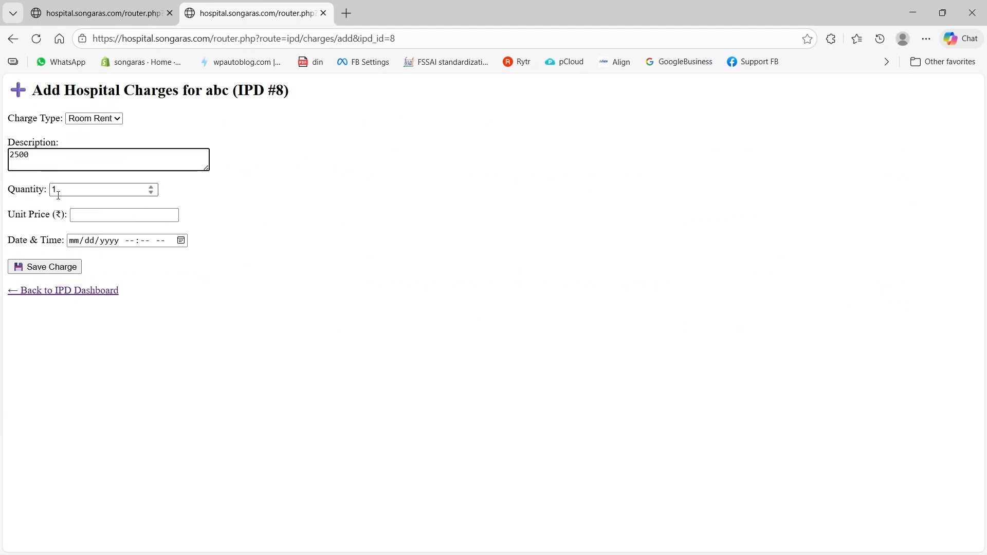
drag(58, 195, 40, 193)
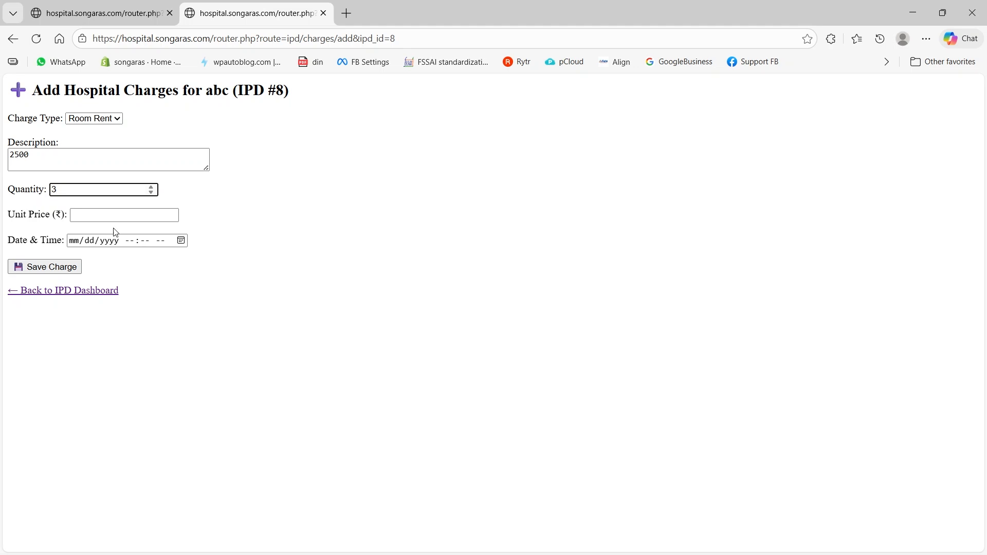
click(120, 215)
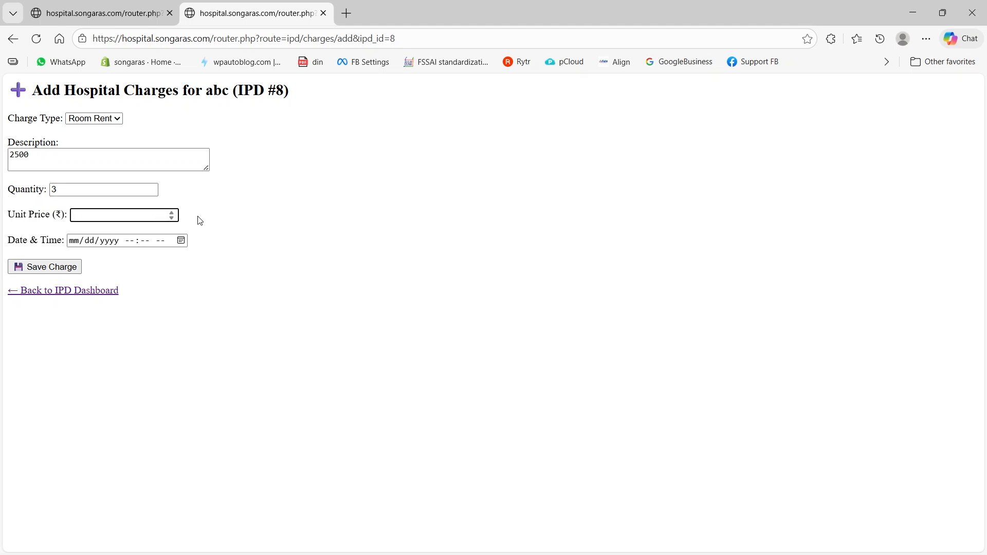
text(2500)
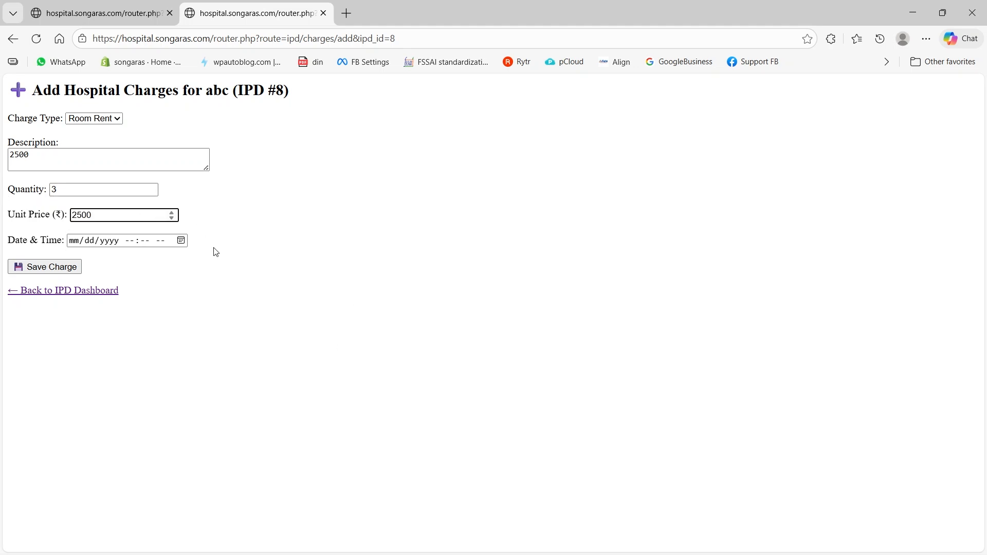
Set the room rent charge's date and time to 02/12/2026 09:38 AM and save the charge.
click(181, 240)
click(155, 324)
click(472, 285)
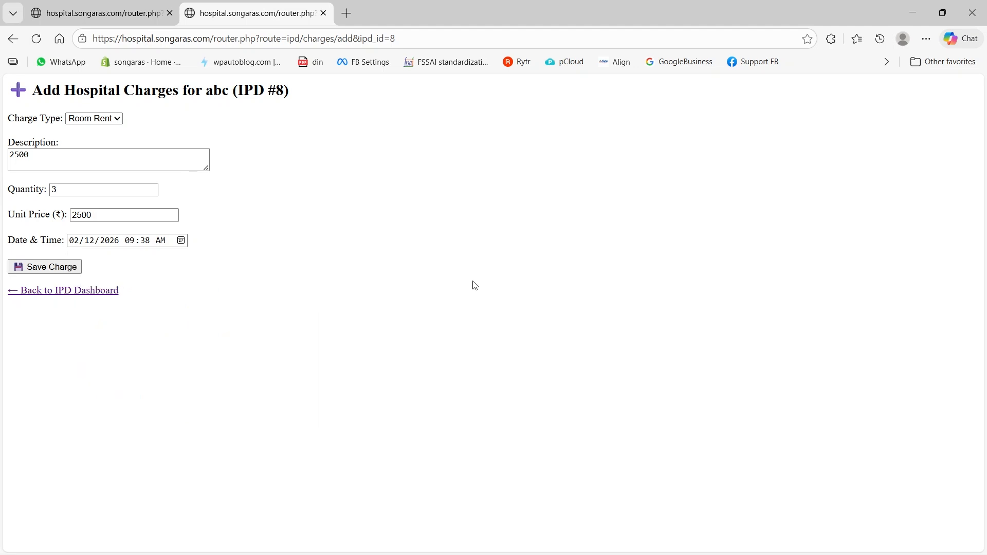
click(59, 268)
Add a Doctor Visit charge described as Room 2 cat, quantity 3, unit price 200, dated 12 Feb 2026 09:39.
click(893, 154)
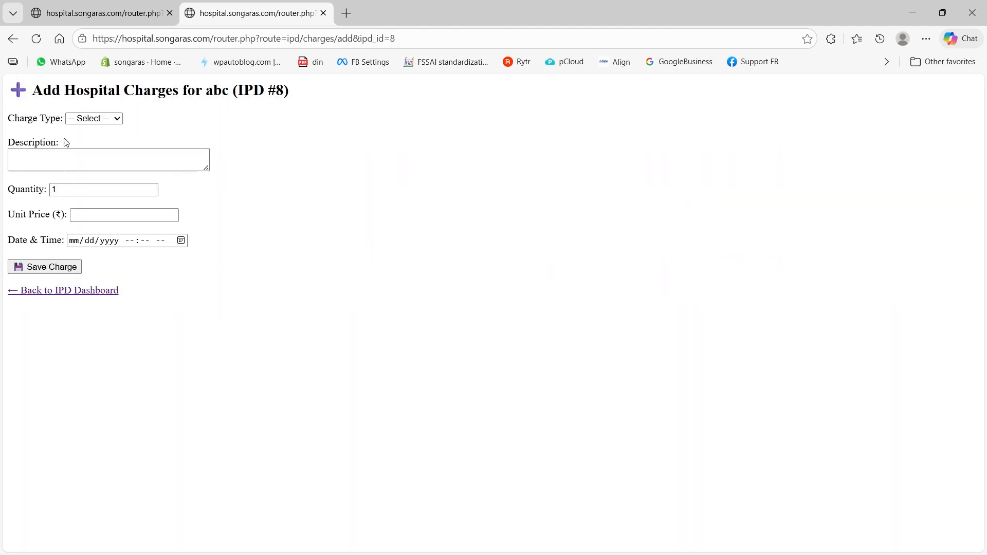
click(101, 119)
click(95, 165)
click(48, 163)
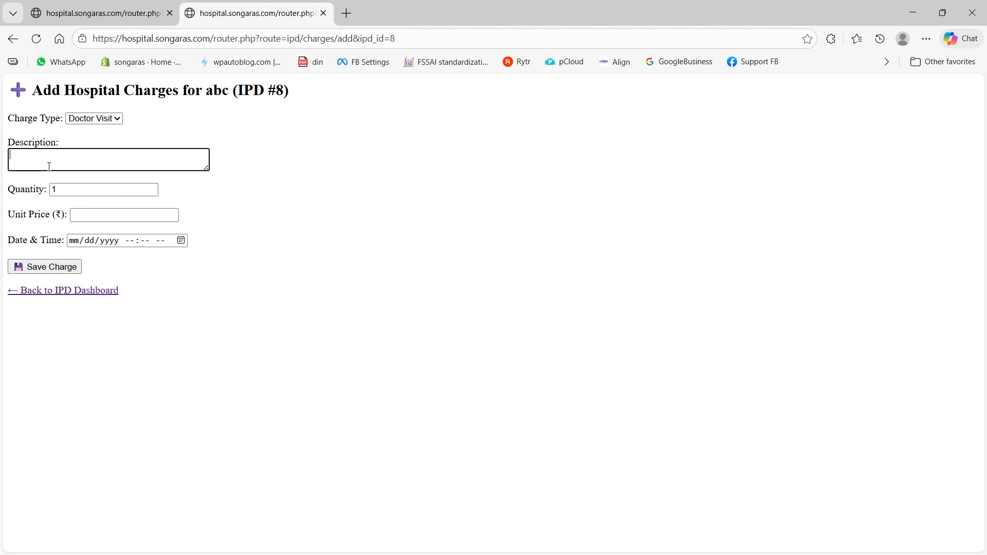
text(200)
drag(25, 155, 6, 163)
Start another hospital charge of type Nursing for the same patient, with the description Room 2 cat.
click(893, 154)
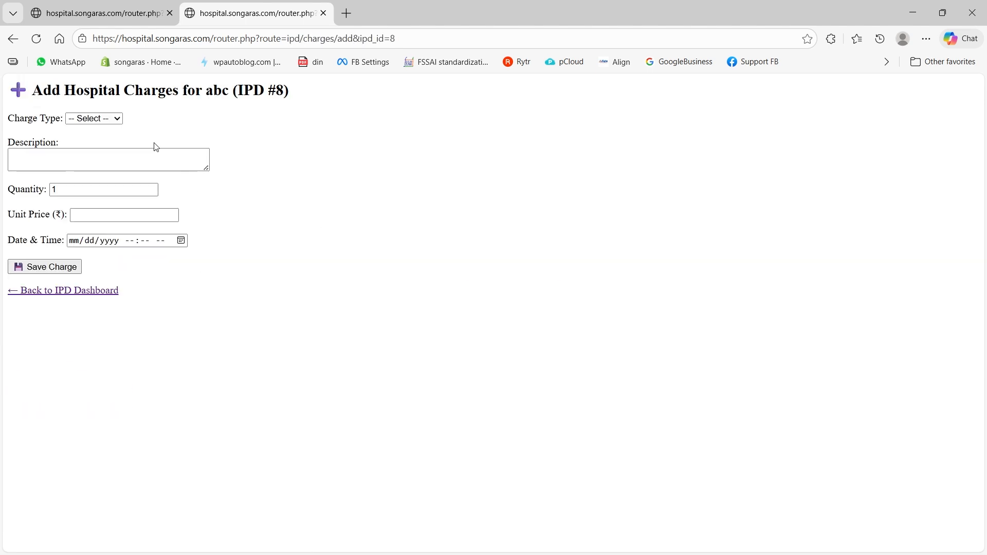
click(100, 119)
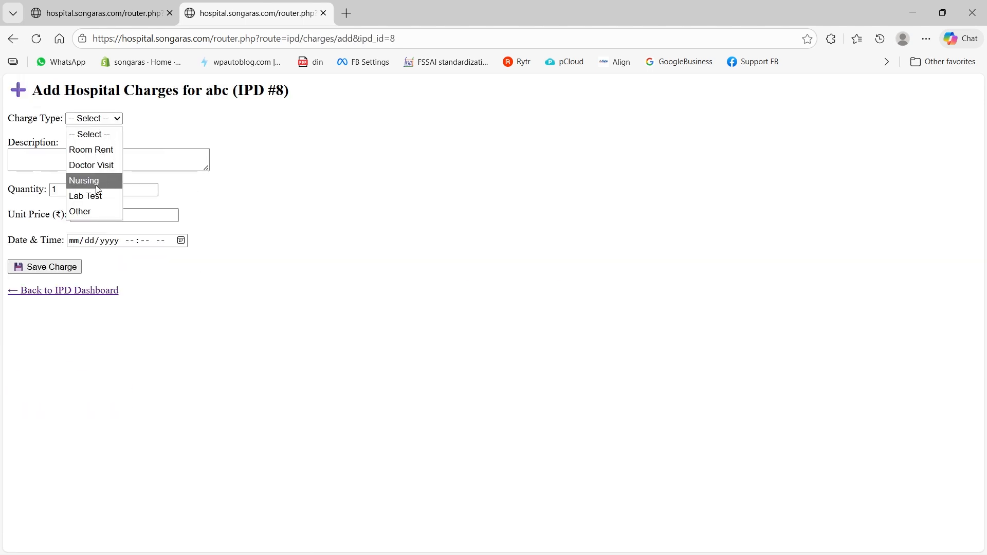
click(96, 184)
click(52, 165)
text(Room 2 cat)
key(ctrl+a)
click(52, 165)
Set the nursing charge's quantity to 3, unit price to 150 and date to 02/12/2026 09:39 AM, and save it.
key(Tab)
text(3)
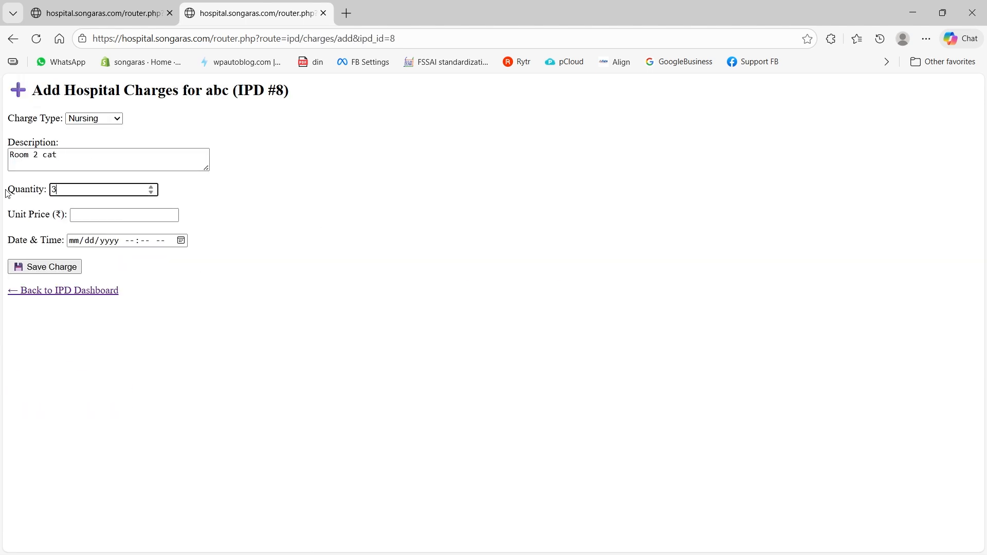
key(Tab)
text(150)
click(181, 241)
click(183, 415)
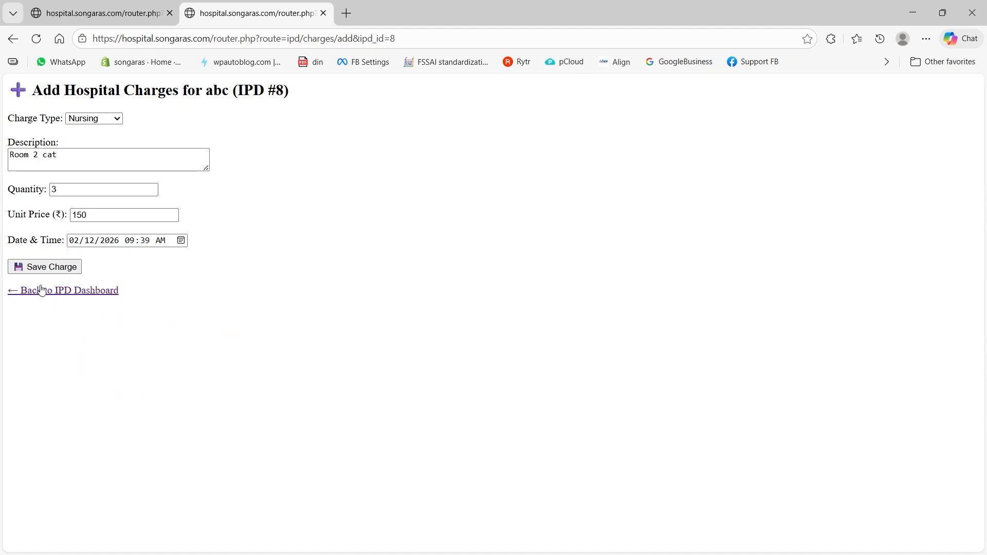
click(44, 266)
View the patient's recorded charges and start an additional Lab Test charge described as X ray.
click(897, 167)
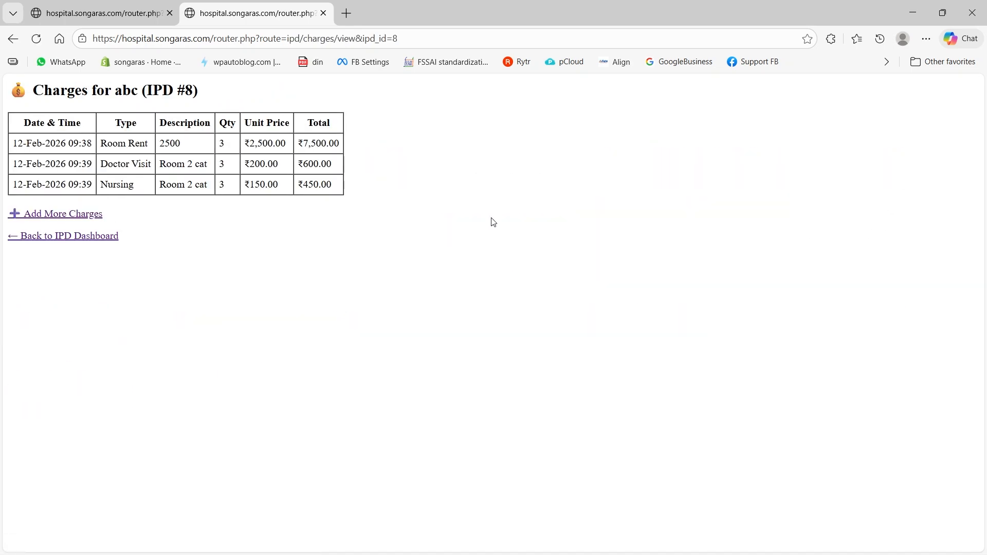
click(45, 214)
click(90, 119)
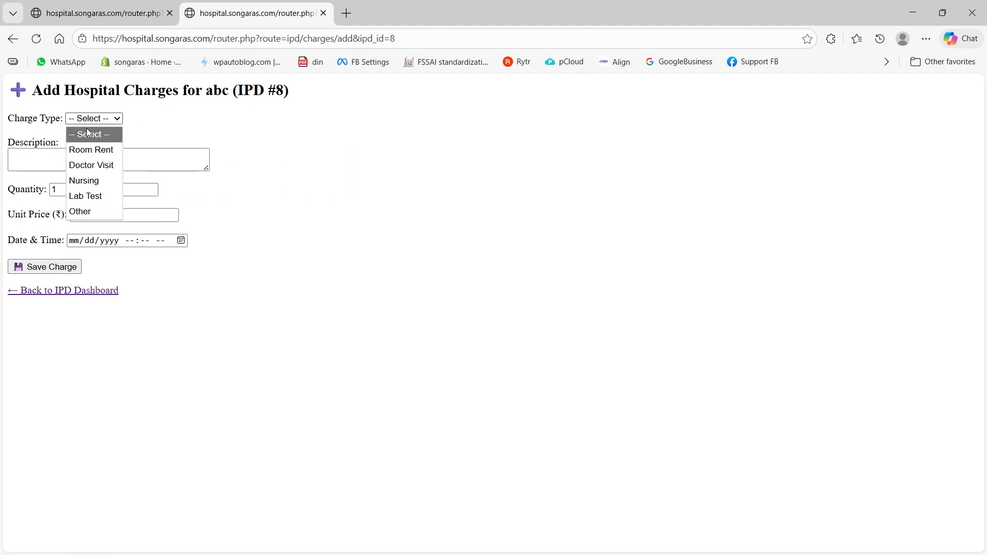
click(91, 197)
click(110, 165)
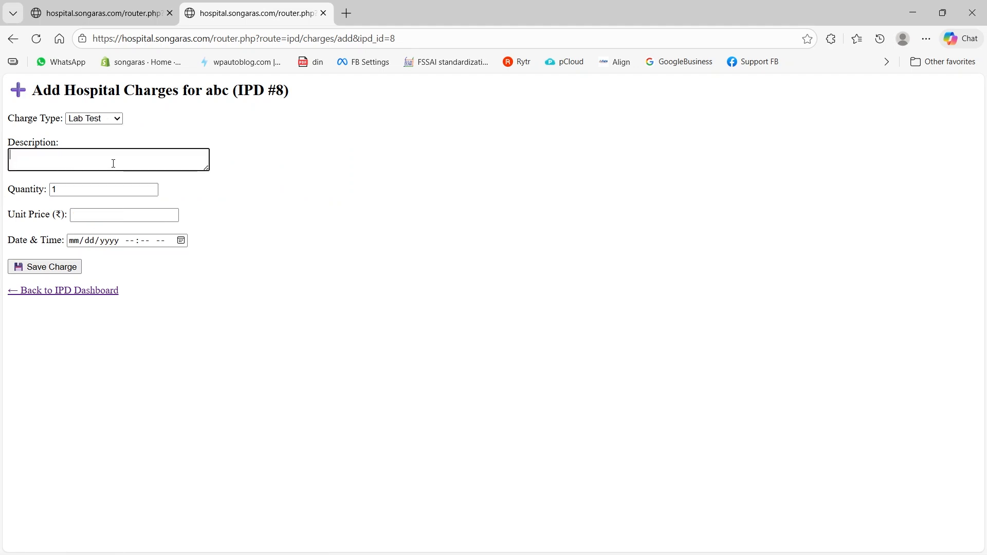
Set the X ray charge's unit price to 850 and its date to 11 Feb 2026 09:40, and save it.
click(125, 215)
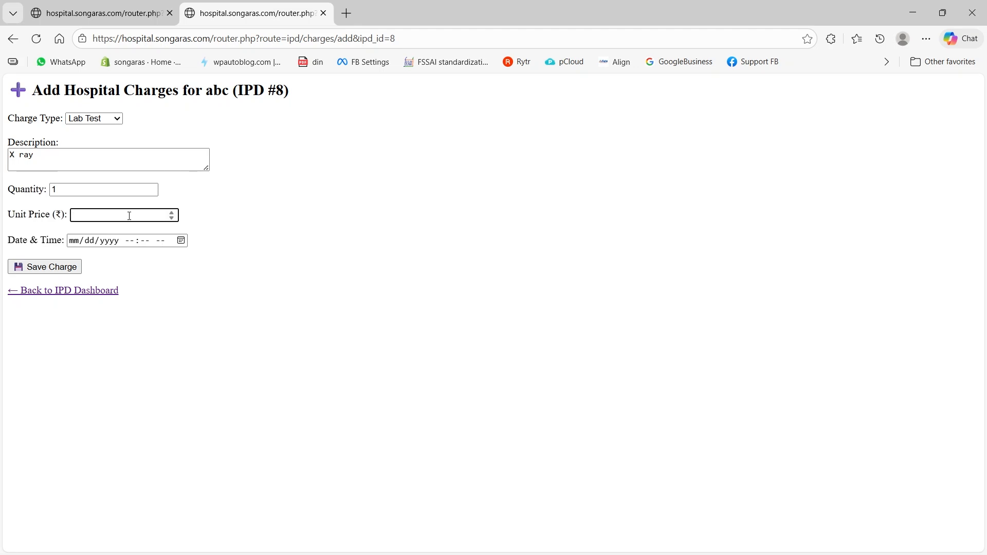
text(850)
click(181, 241)
click(137, 324)
click(39, 267)
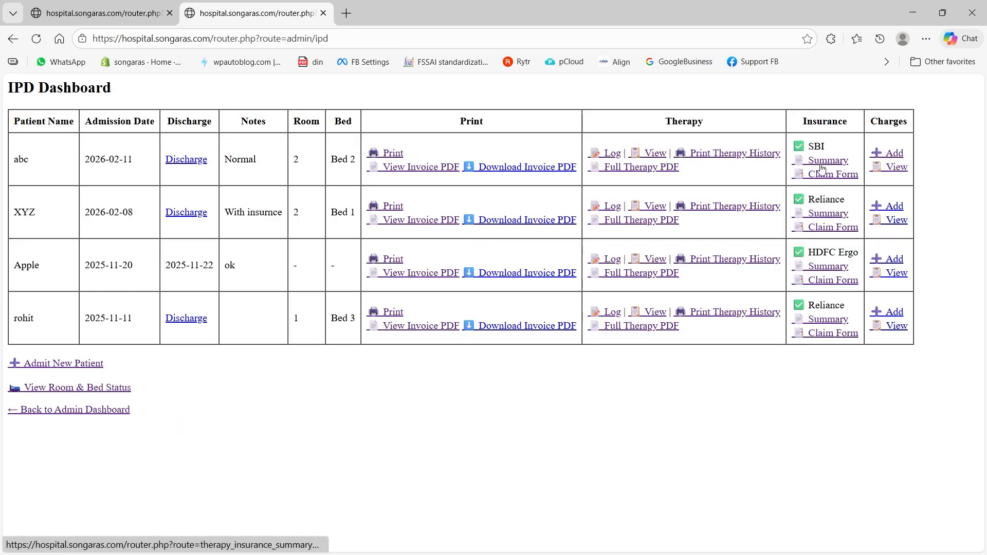
Reopen the insurance claim form of the Room 2, Bed 2 patient and review its hospital charges and claimable amount.
click(846, 182)
scroll(556, 293, down, 5)
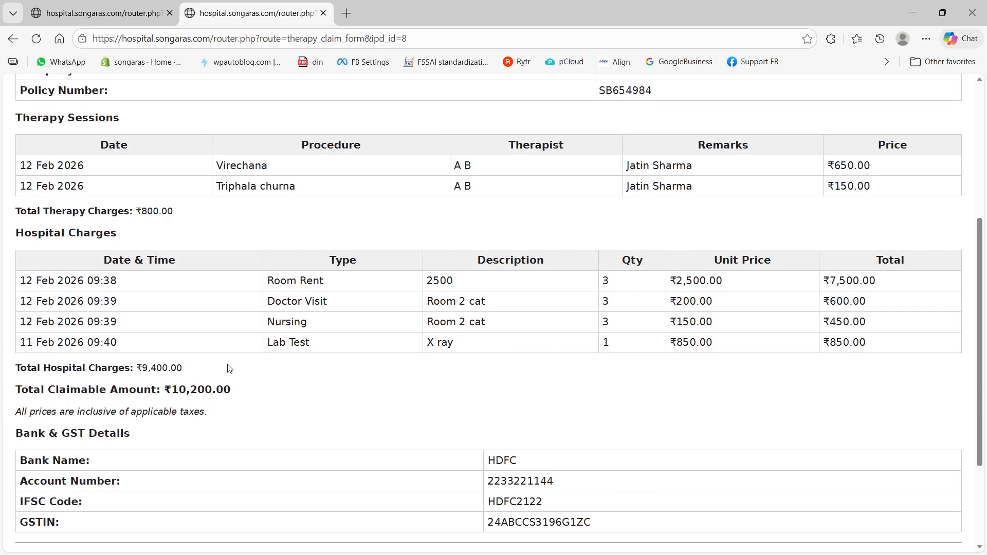
Review the claim form's therapy sessions, hospital charges, bank and GST details, and declaration.
scroll(350, 212, up, 1)
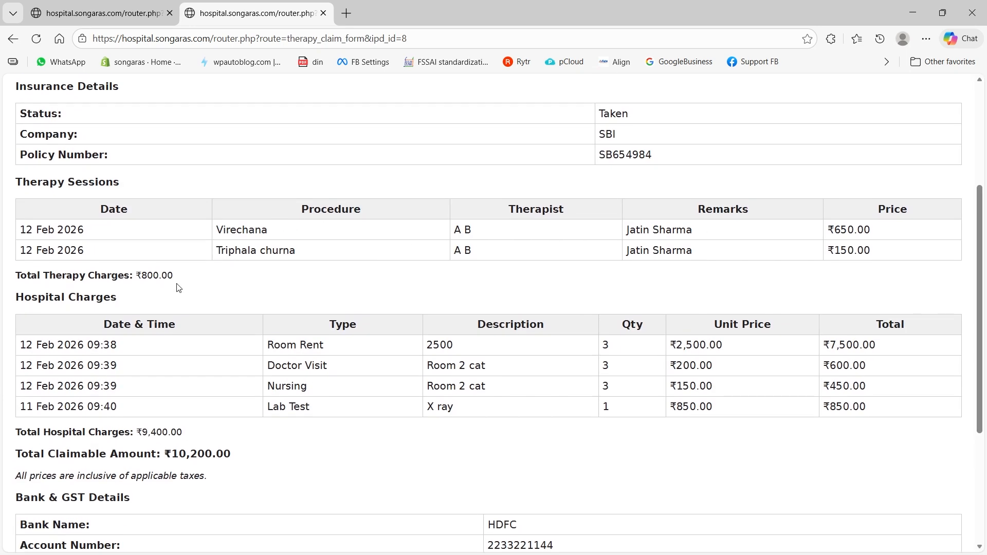
scroll(177, 287, down, 2)
scroll(175, 323, down, 2)
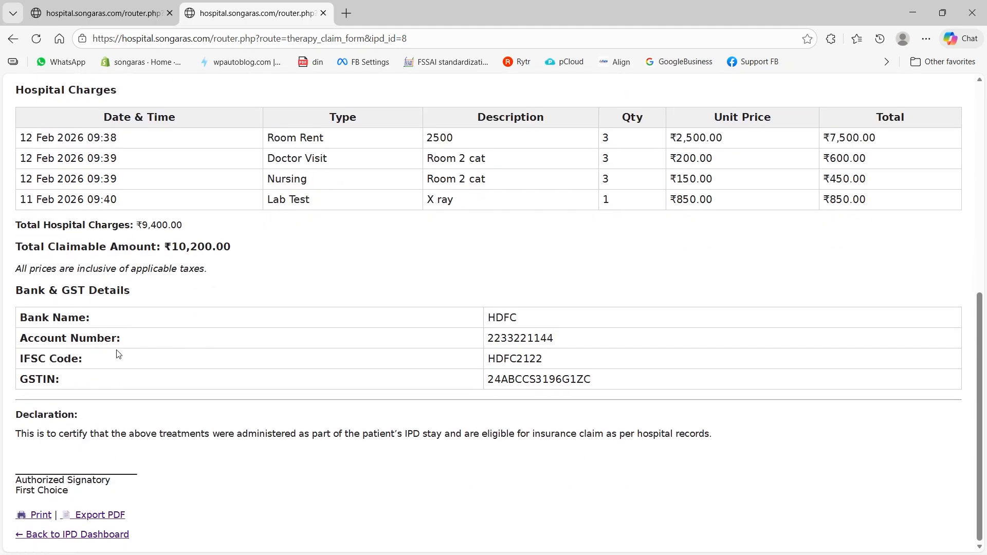
scroll(542, 288, up, 7)
scroll(335, 329, down, 7)
Export the insurance claim form as a PDF, read through both pages, close it and return to the IPD dashboard.
click(103, 515)
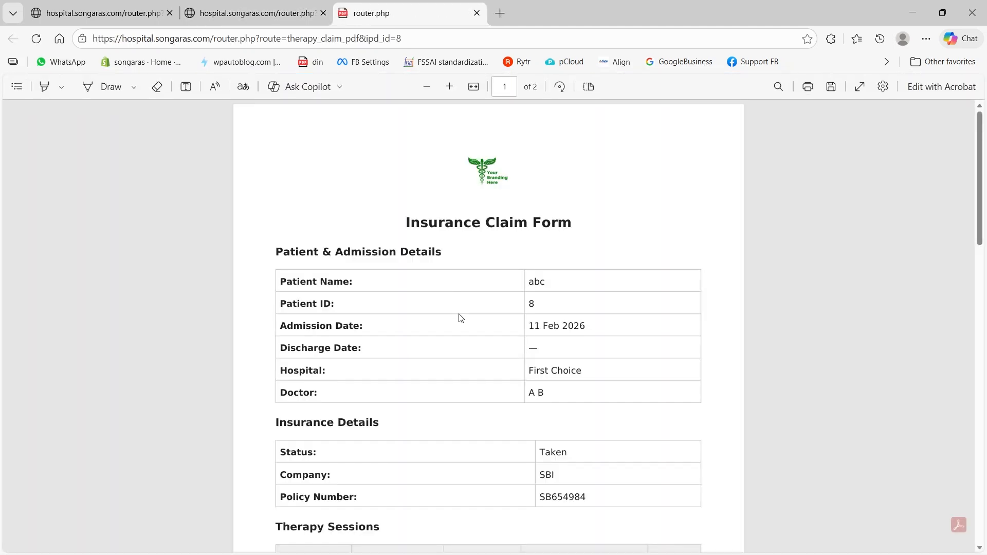
scroll(460, 318, down, 5)
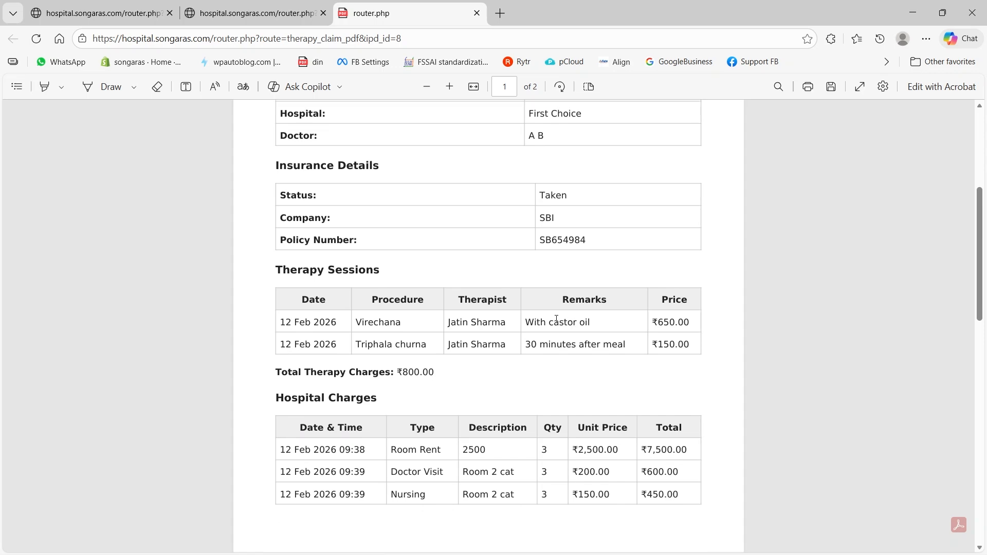
scroll(517, 313, down, 10)
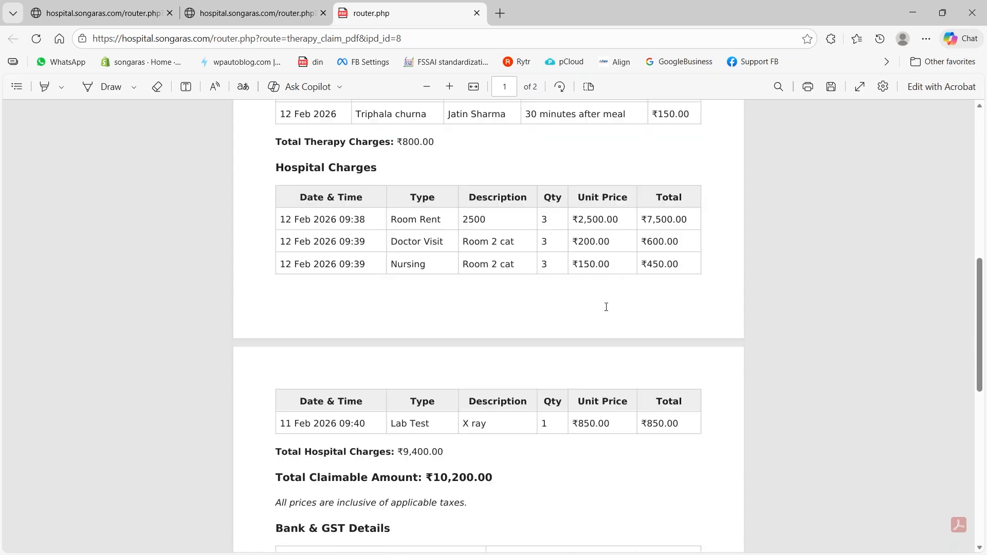
scroll(606, 307, down, 5)
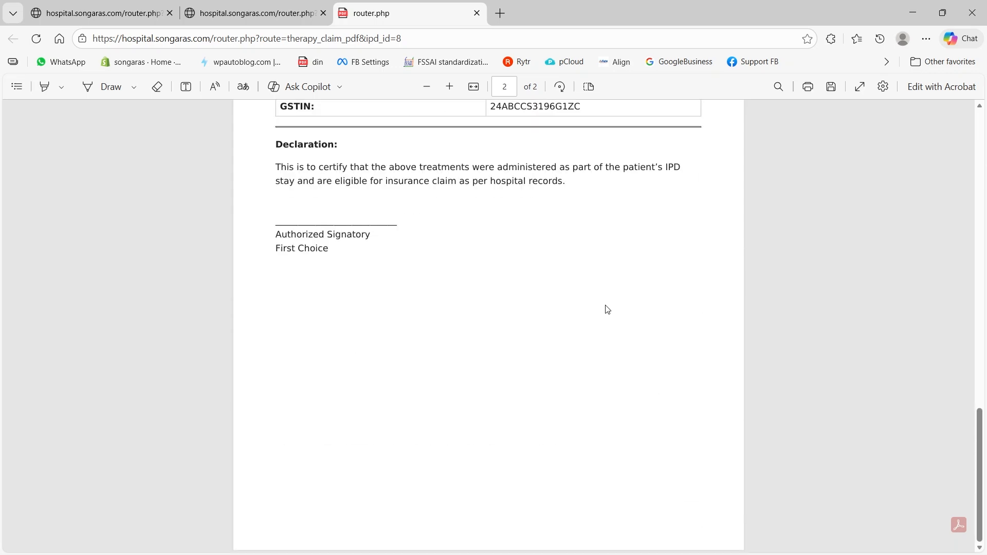
click(477, 13)
click(99, 536)
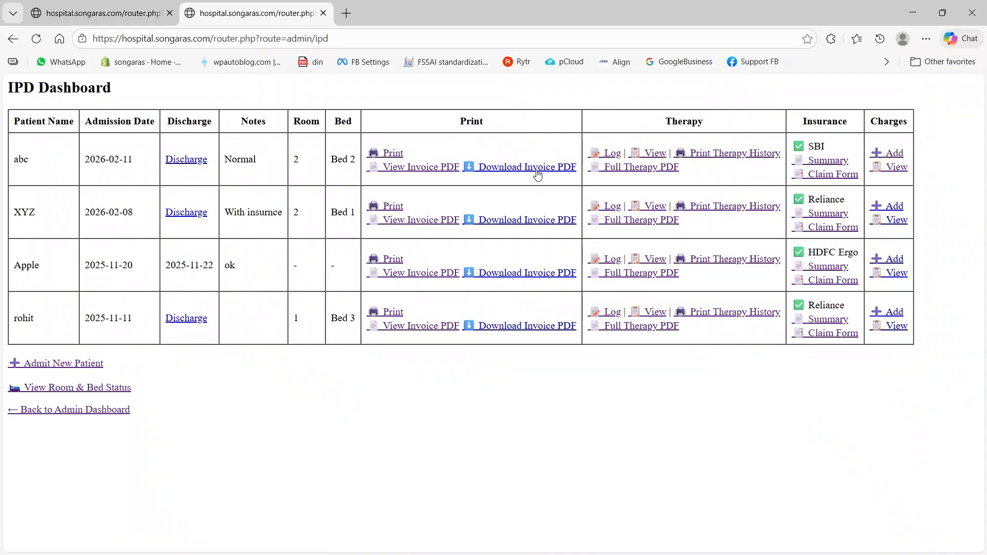
Download the invoice PDF of the Room 2, Bed 2 patient, review its charges, advance and payable amount, and close it.
click(537, 167)
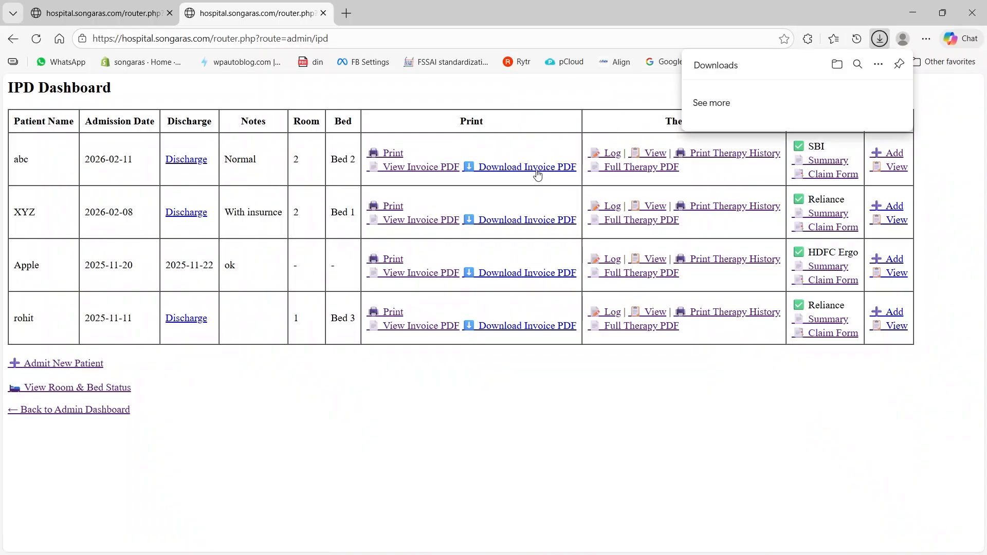
click(812, 97)
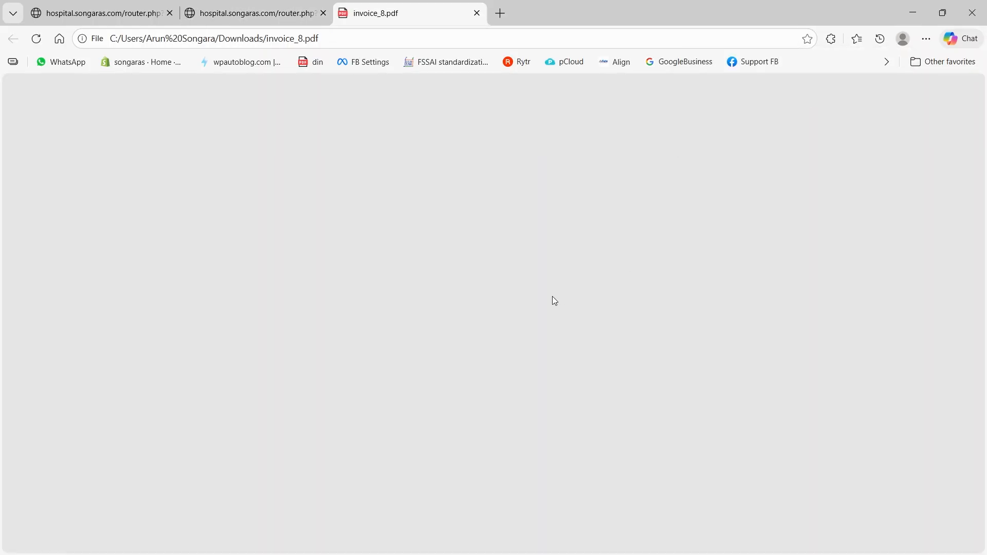
scroll(490, 321, down, 1)
scroll(490, 321, down, 2)
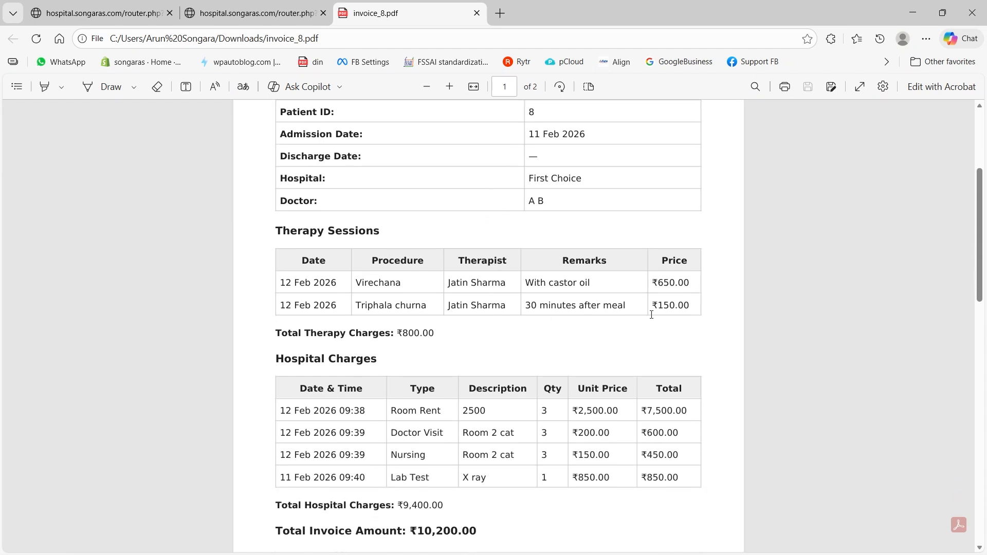
scroll(452, 352, down, 2)
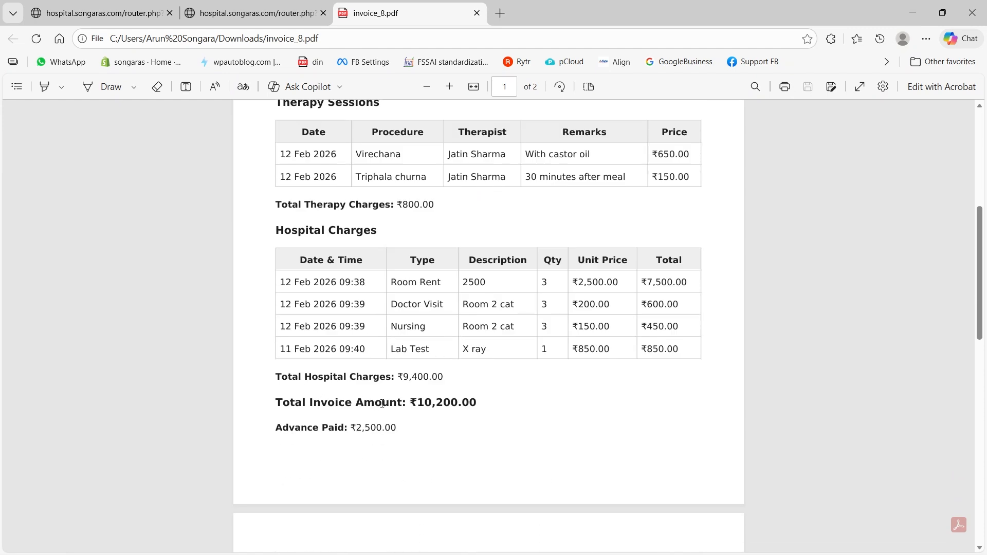
scroll(382, 404, down, 1)
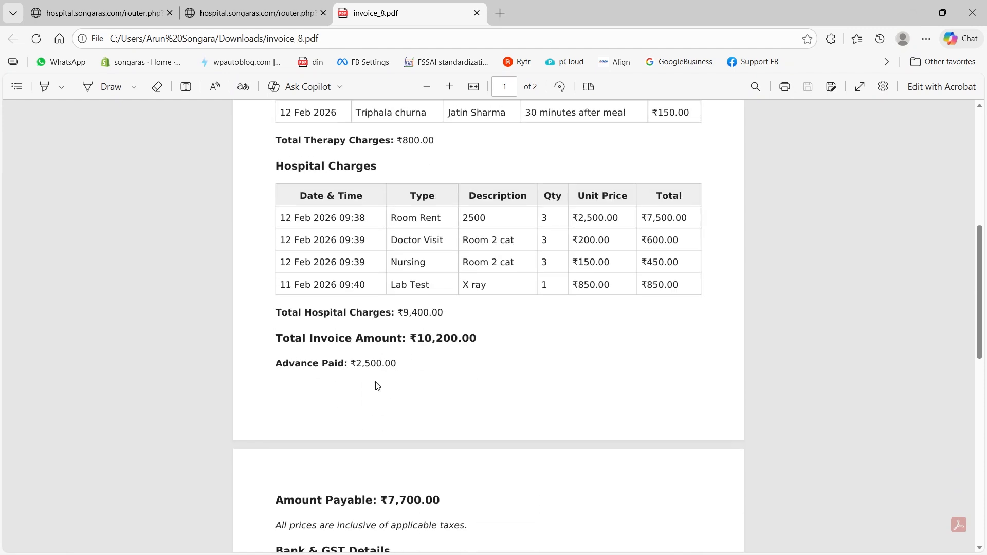
scroll(319, 382, down, 2)
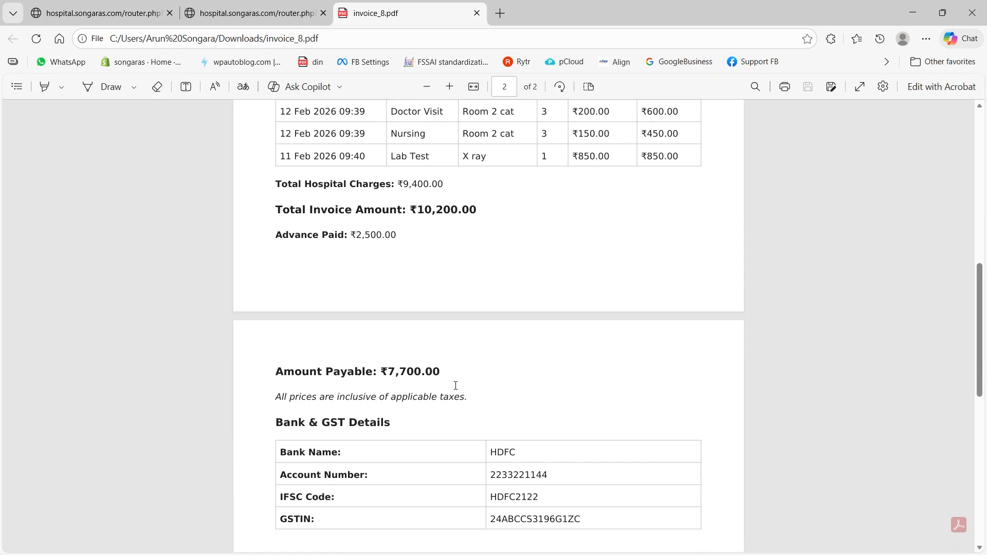
scroll(455, 388, down, 8)
key(Home)
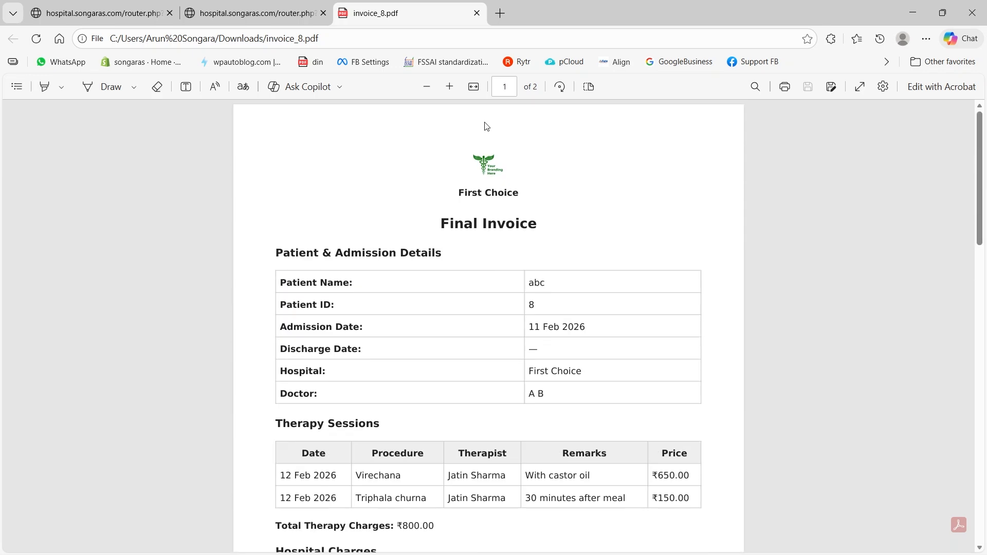
click(476, 13)
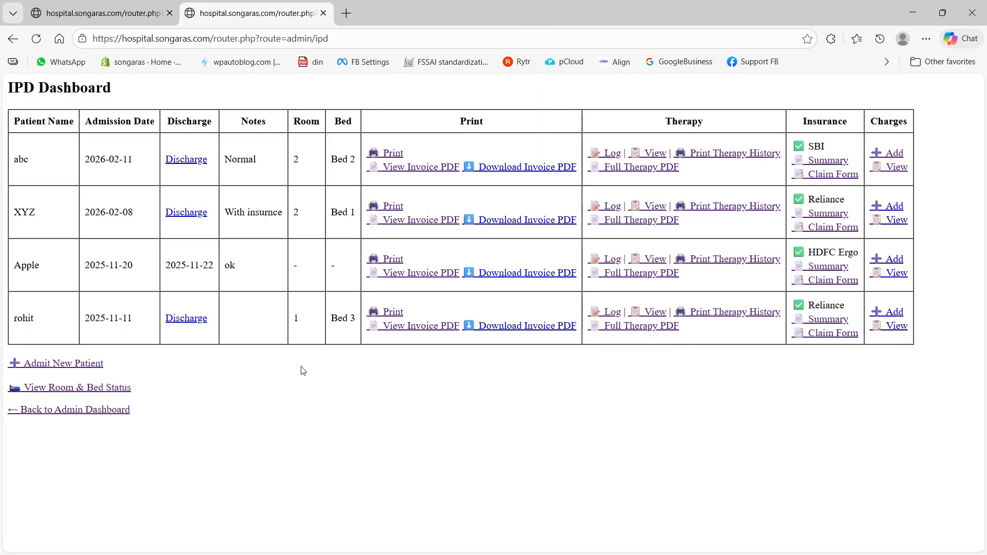
Check the room and bed status list and return to the IPD dashboard.
click(60, 391)
scroll(58, 550, down, 1)
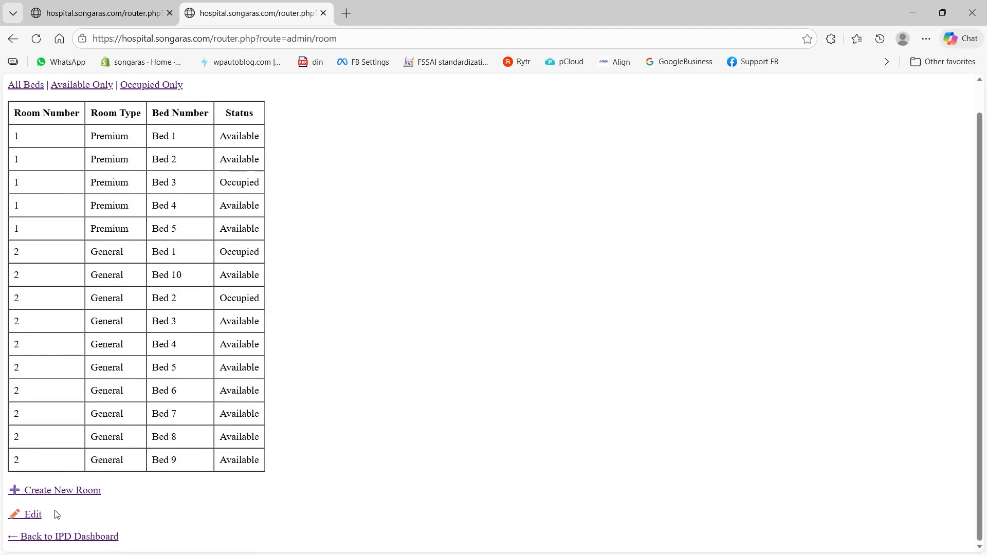
scroll(58, 551, up, 1)
scroll(54, 550, down, 1)
click(54, 537)
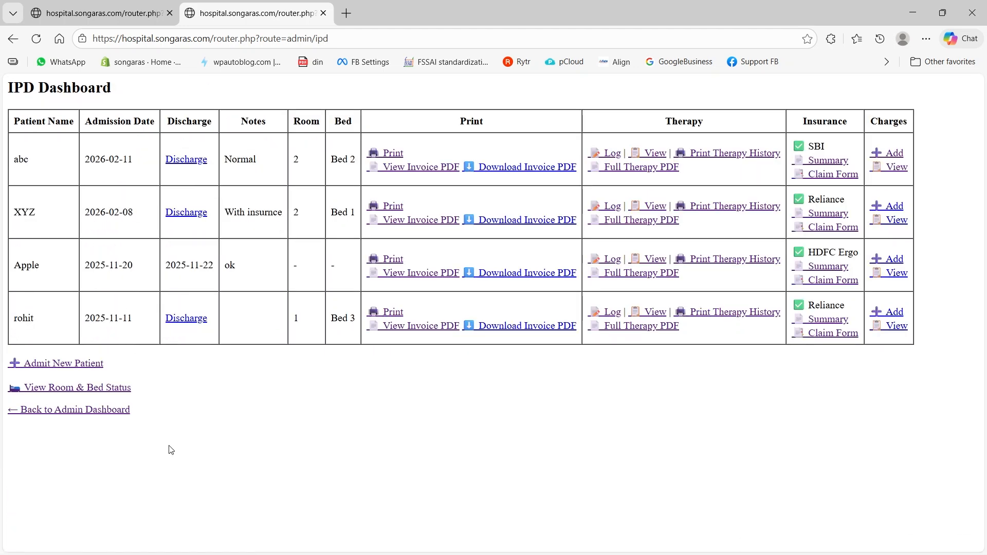
Return to the admin dashboard, open the list of all therapy sessions and look through it.
click(87, 412)
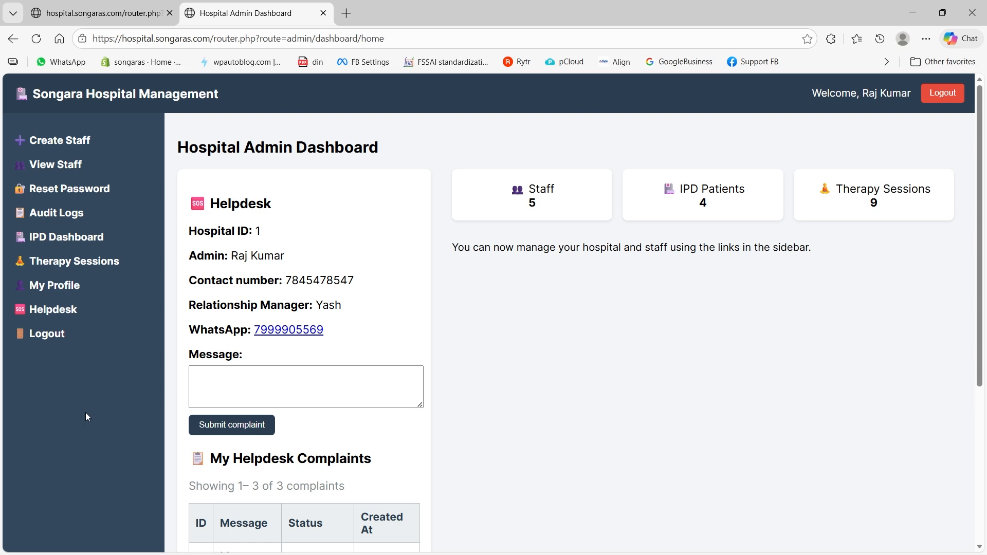
click(72, 263)
scroll(539, 407, down, 5)
scroll(539, 408, down, 3)
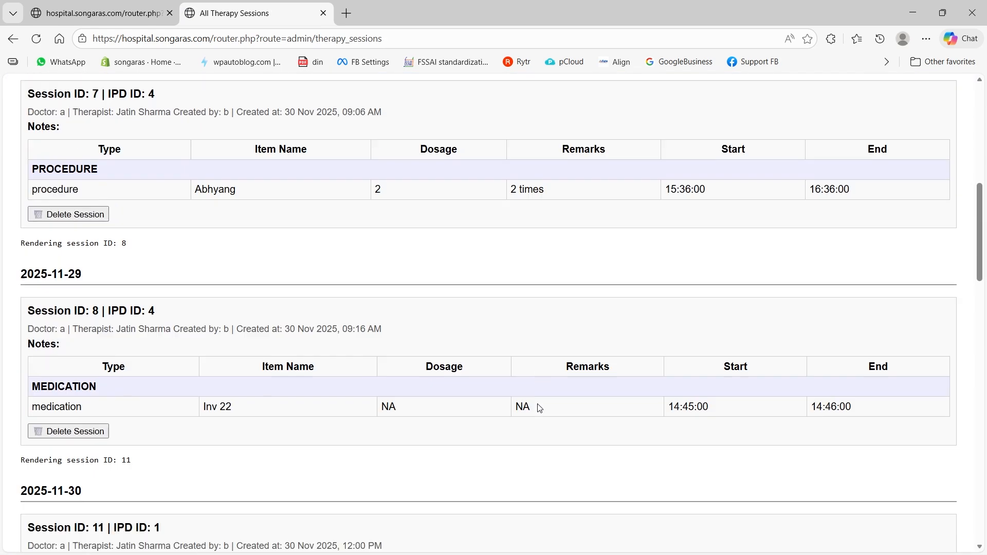
Filter the therapy sessions by the listed doctor from 02/11/2026 to 02/12/2026, review them and return to the admin dashboard.
scroll(535, 405, up, 8)
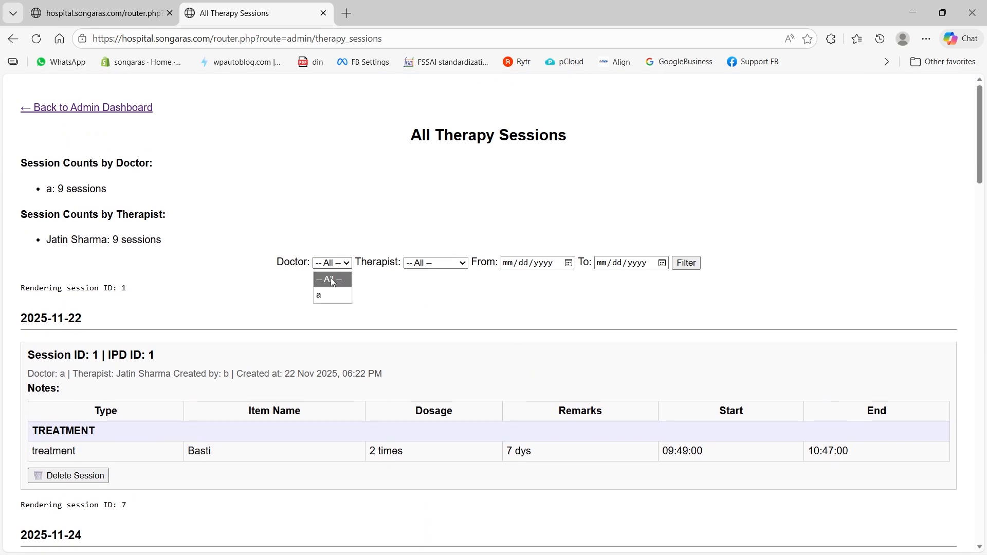
click(329, 296)
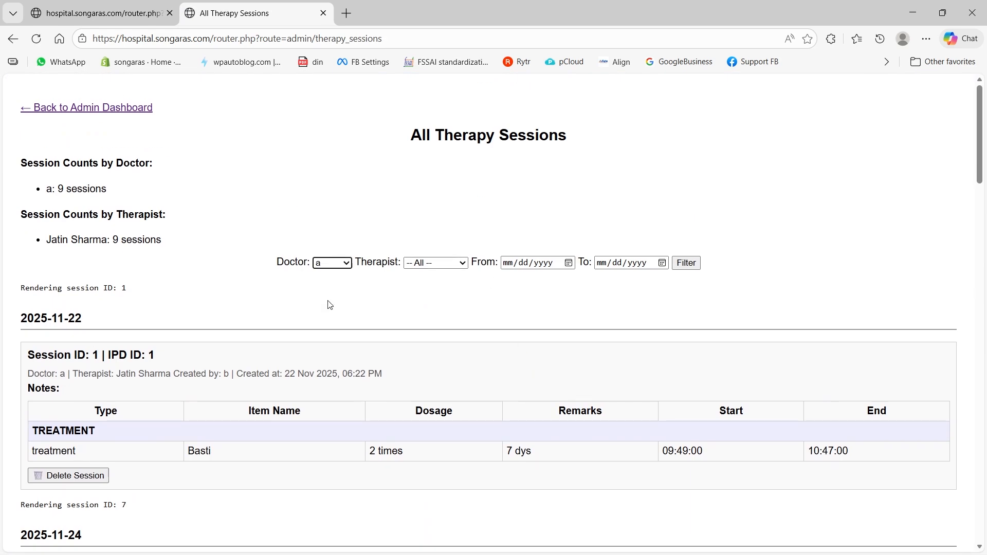
click(569, 264)
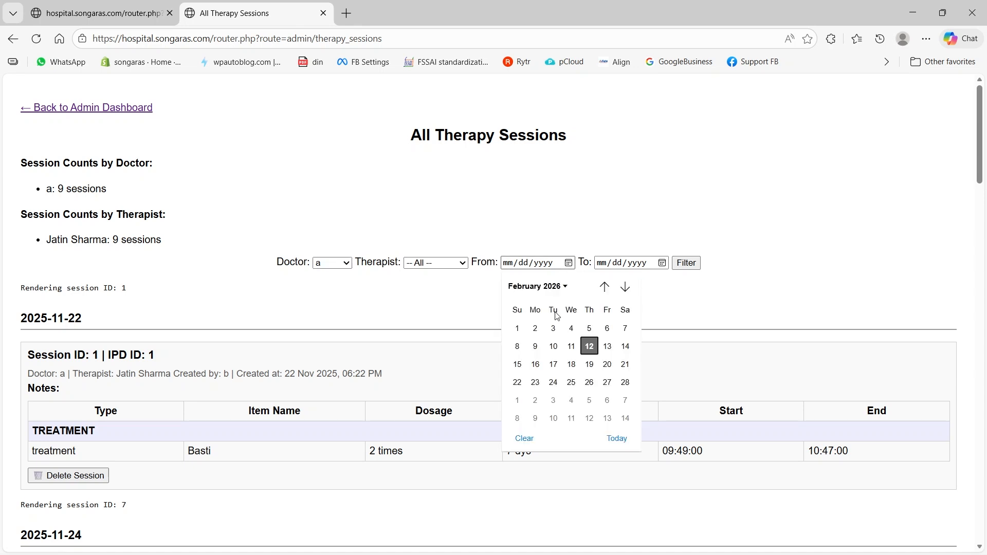
click(575, 348)
click(662, 264)
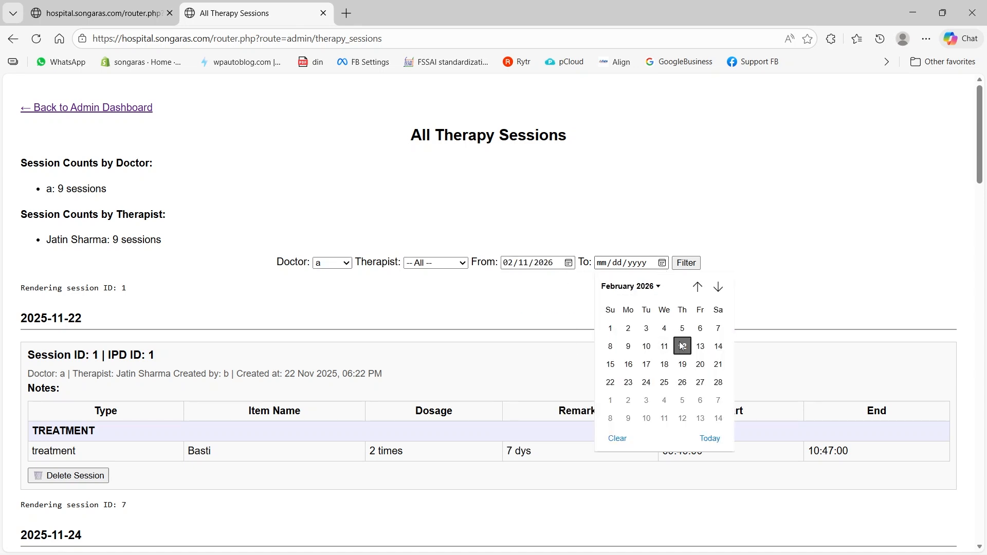
click(682, 346)
click(686, 262)
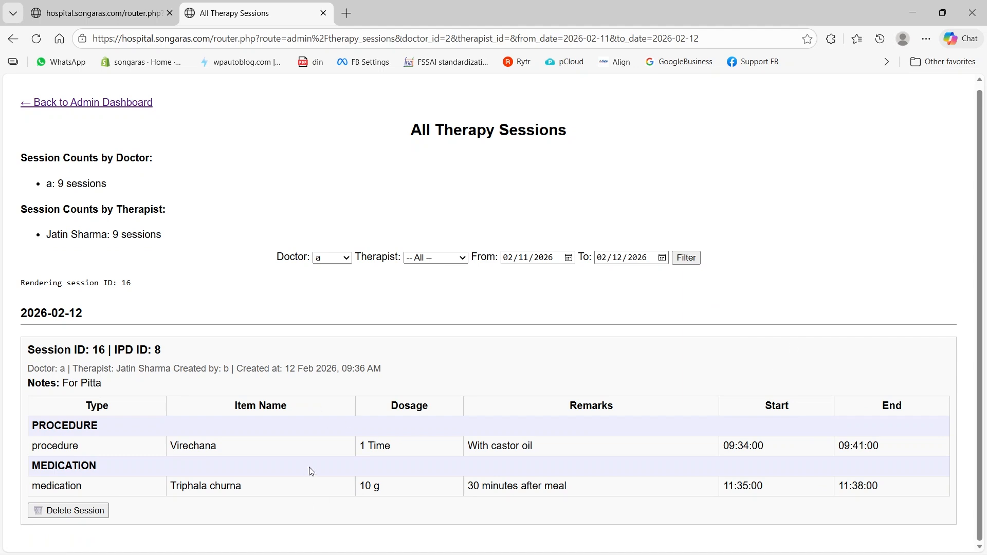
scroll(189, 483, up, 1)
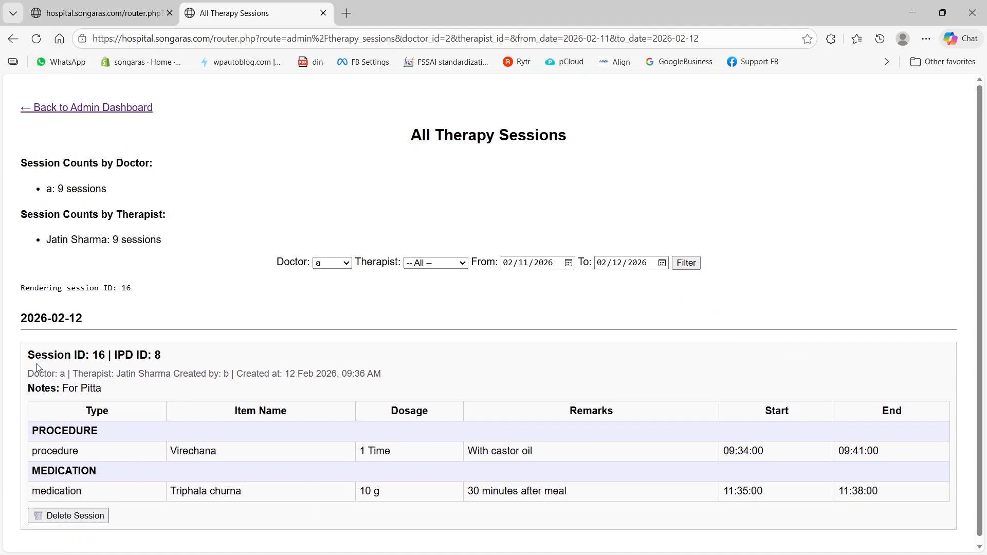
click(48, 108)
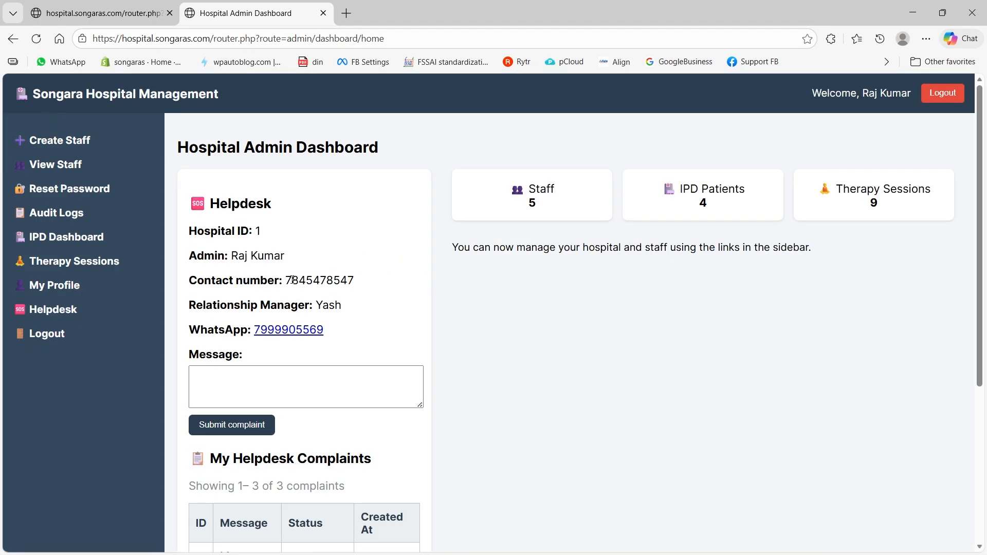